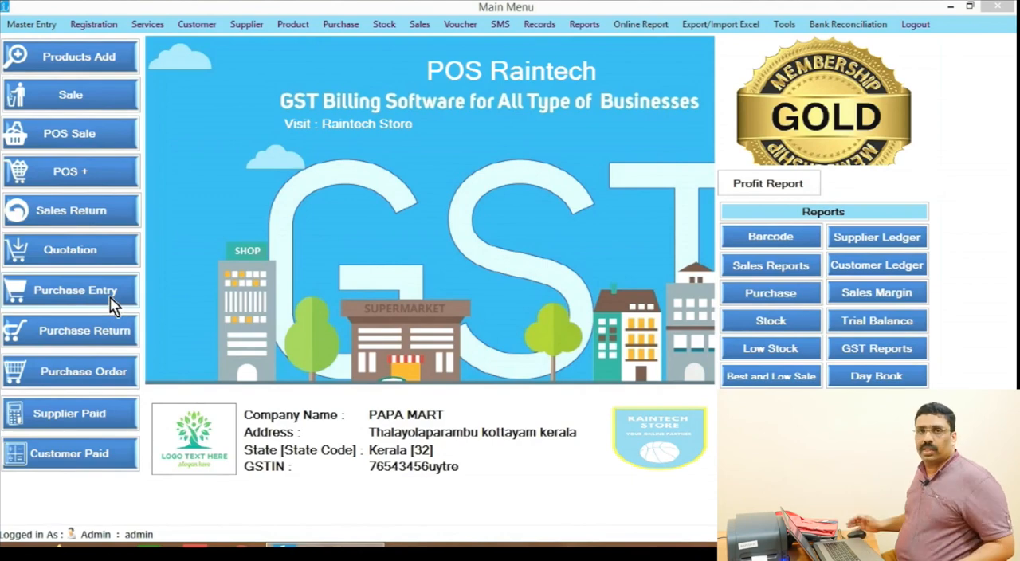
Step: Start a purchase entry and choose ABC ENTERPRISE from the supplier list
{"action": "left_click", "coordinate": [89, 300]}
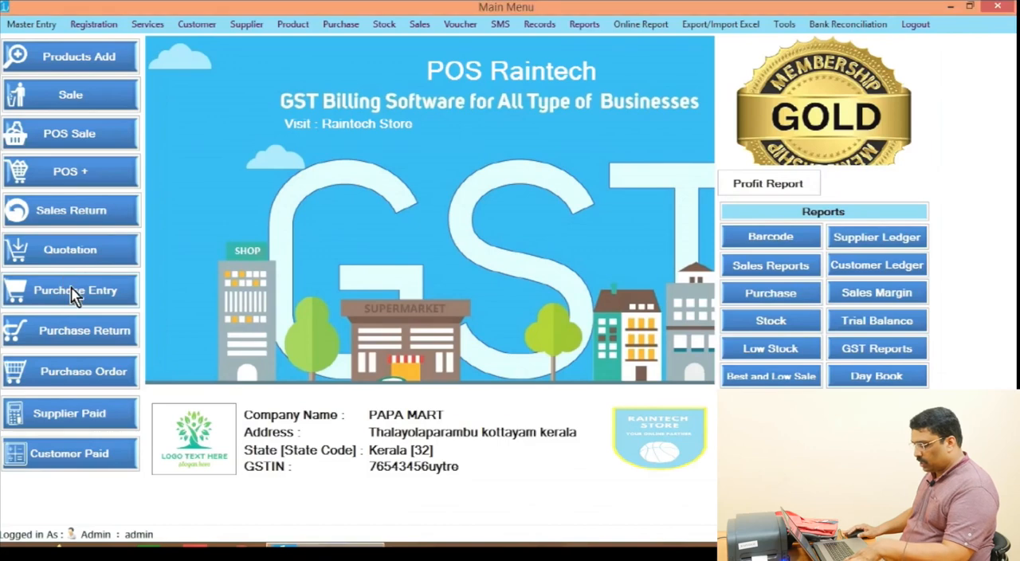
{"action": "left_click", "coordinate": [93, 292]}
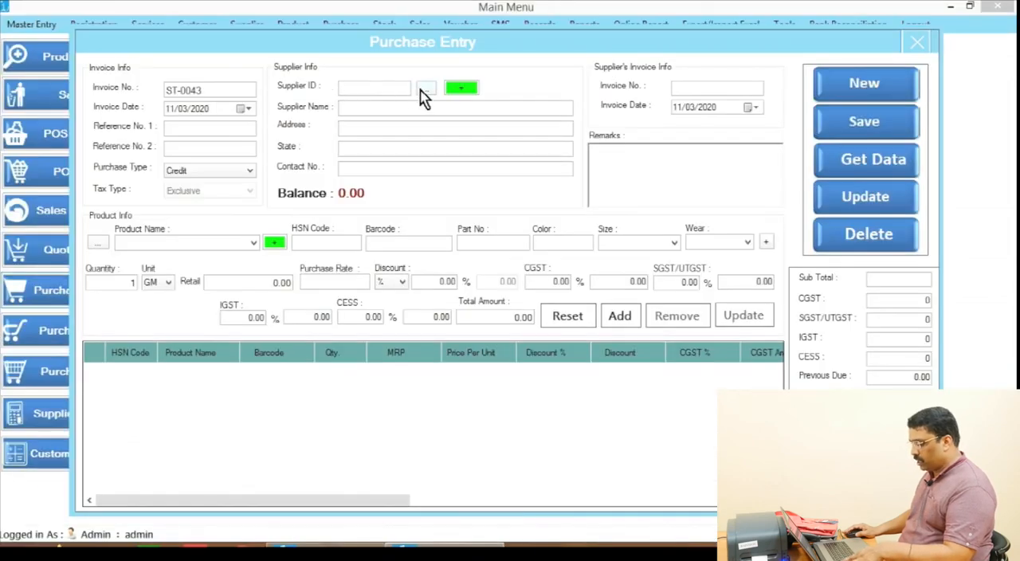
{"action": "left_click", "coordinate": [514, 84]}
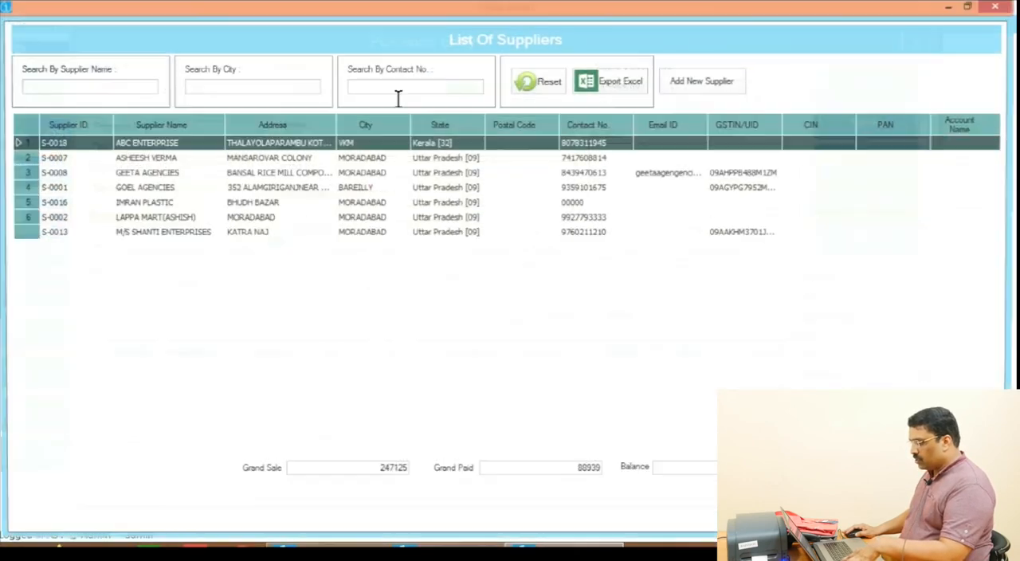
{"action": "double_click", "coordinate": [313, 143]}
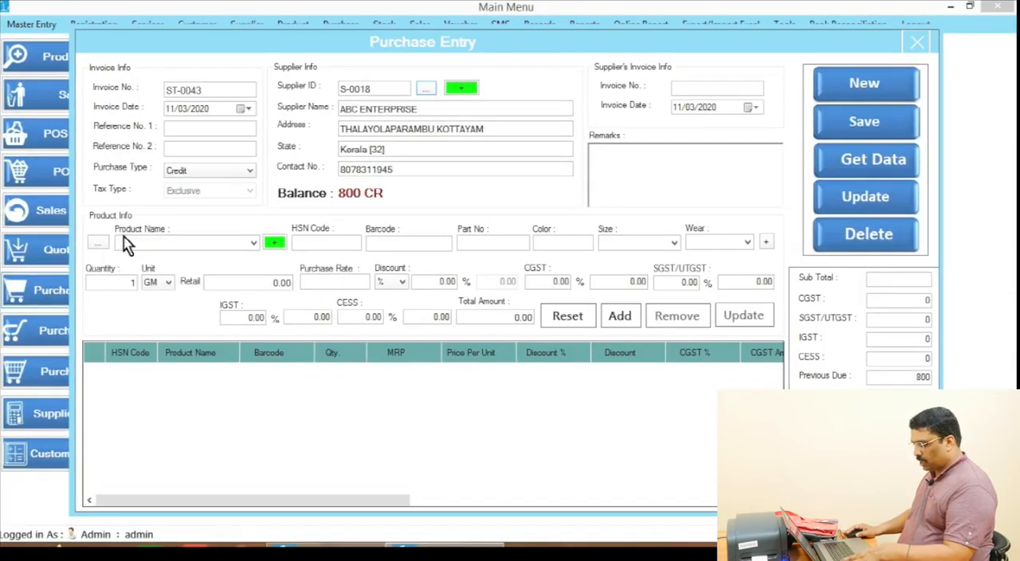
Step: Fill in the product details as POLO SHIRT with part number 10001, color RED and size 40
{"action": "left_click", "coordinate": [123, 241]}
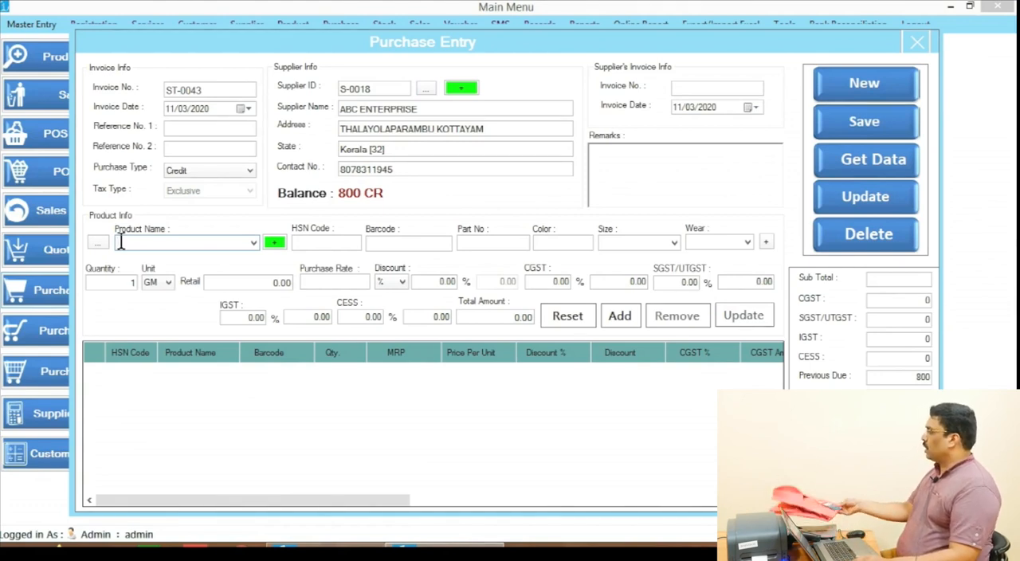
{"action": "type", "text": "POLO"}
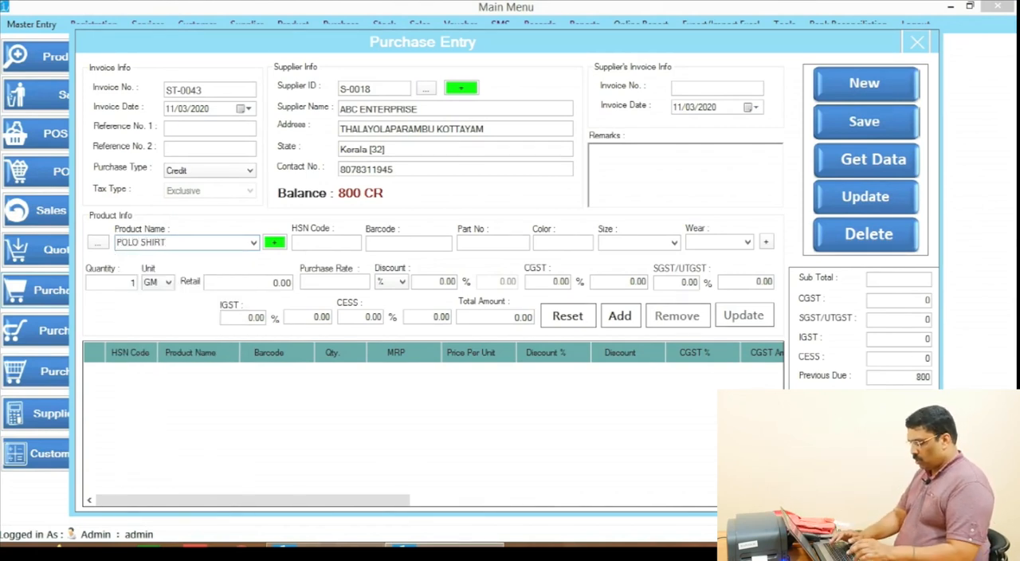
{"action": "type", "text": " SHIRT"}
{"action": "key", "text": "Return"}
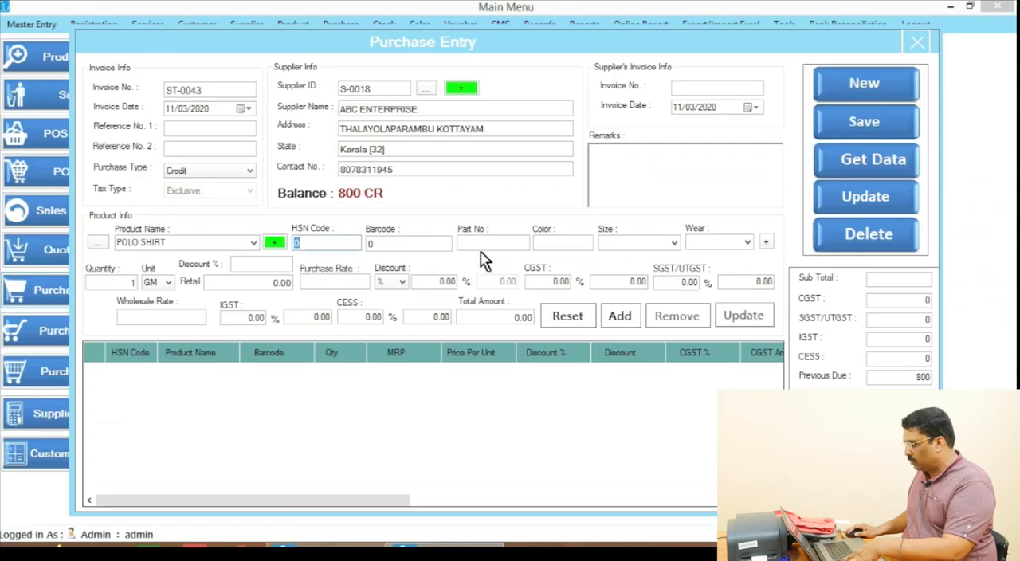
{"action": "left_click", "coordinate": [445, 229]}
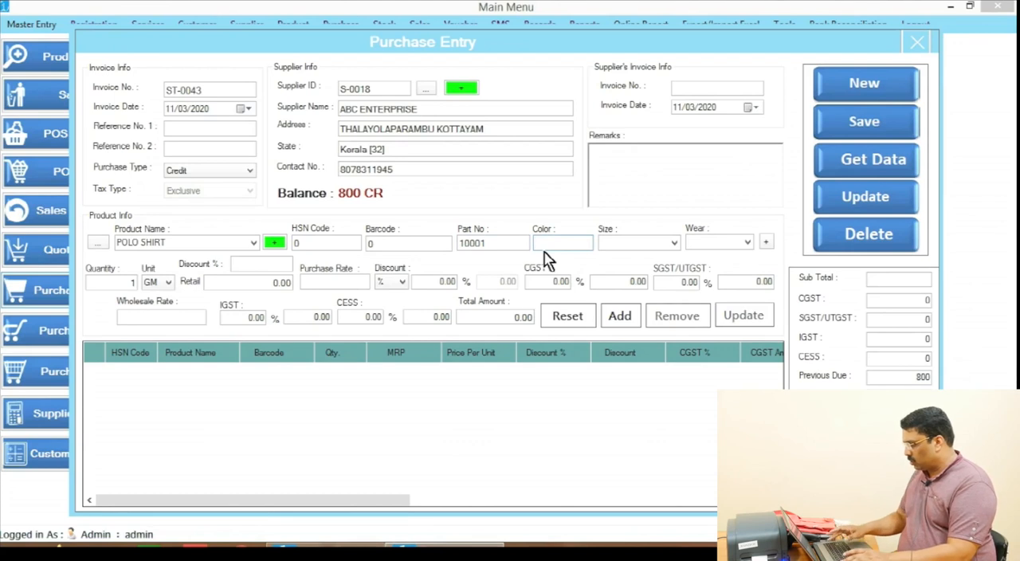
{"action": "type", "text": "RED"}
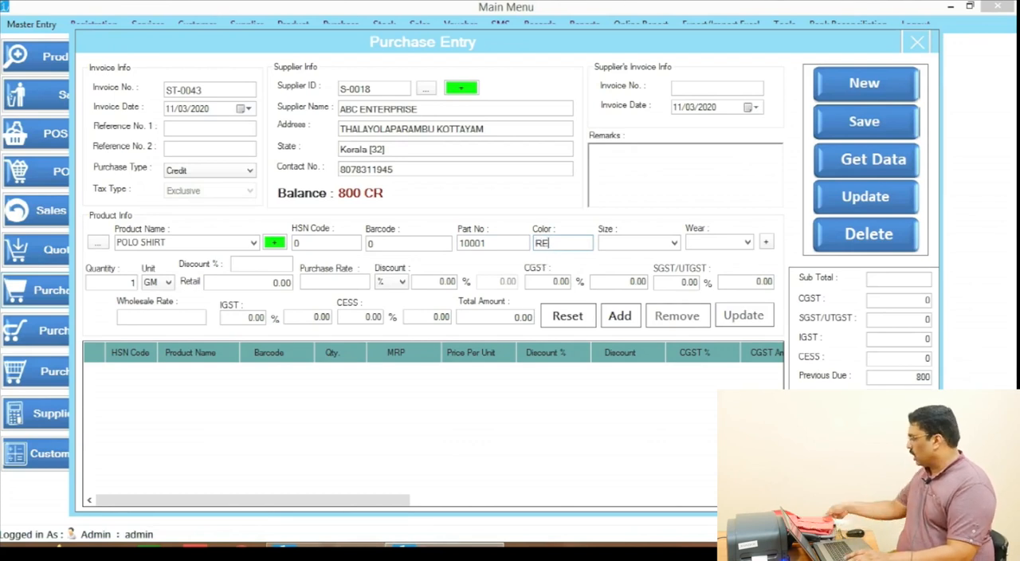
{"action": "left_click", "coordinate": [625, 243]}
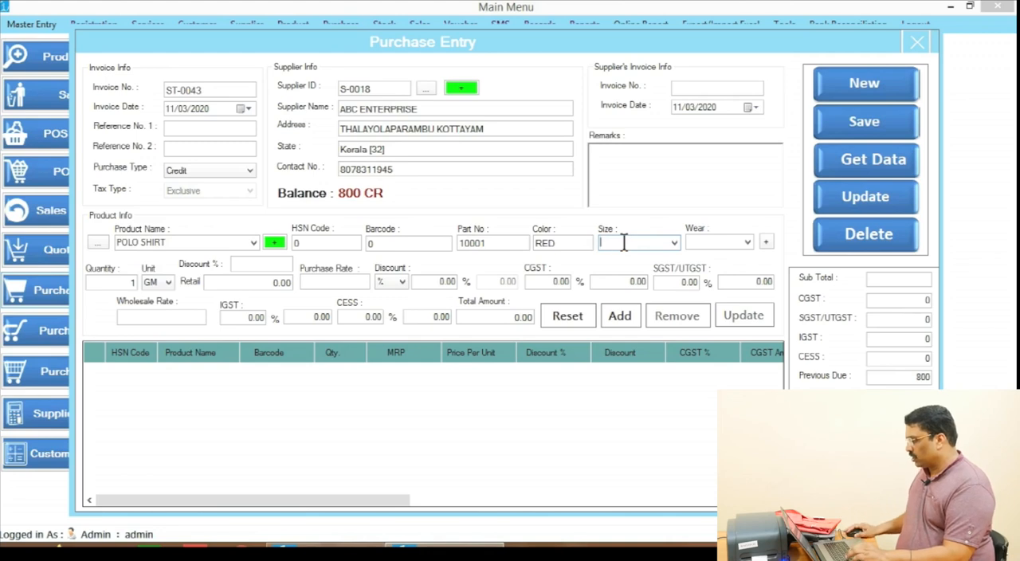
{"action": "type", "text": "40"}
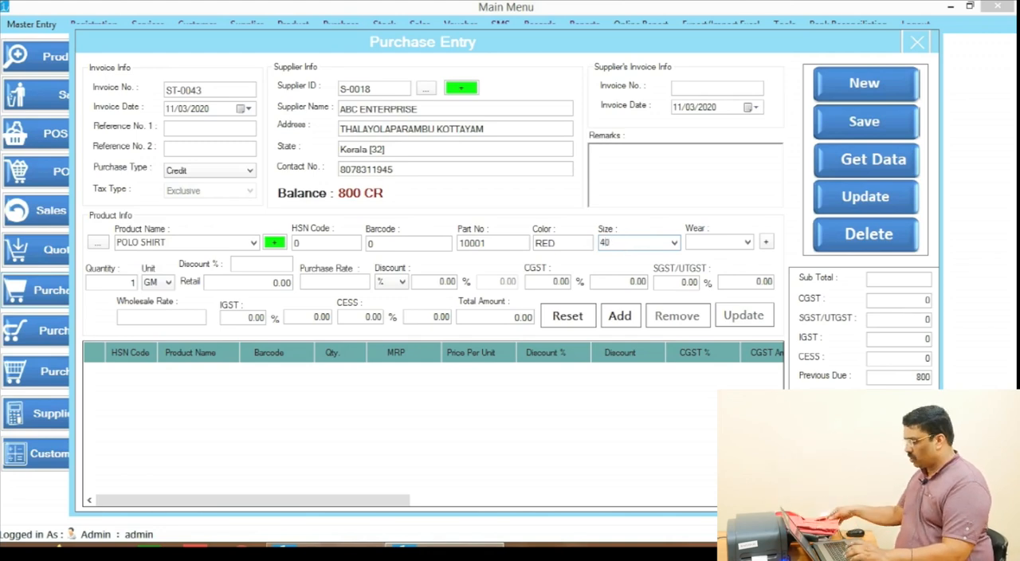
Step: Add the red shirt to the purchase with quantity 2, retail price 800, purchase rate 400 and a 2% retail discount
{"action": "left_click", "coordinate": [118, 283]}
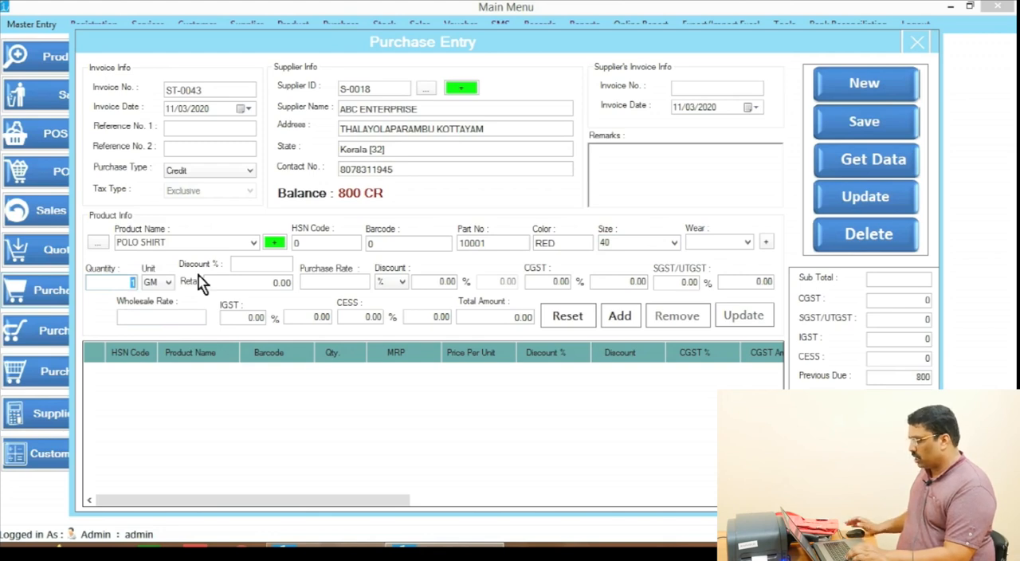
{"action": "type", "text": "2"}
{"action": "key", "text": "Tab"}
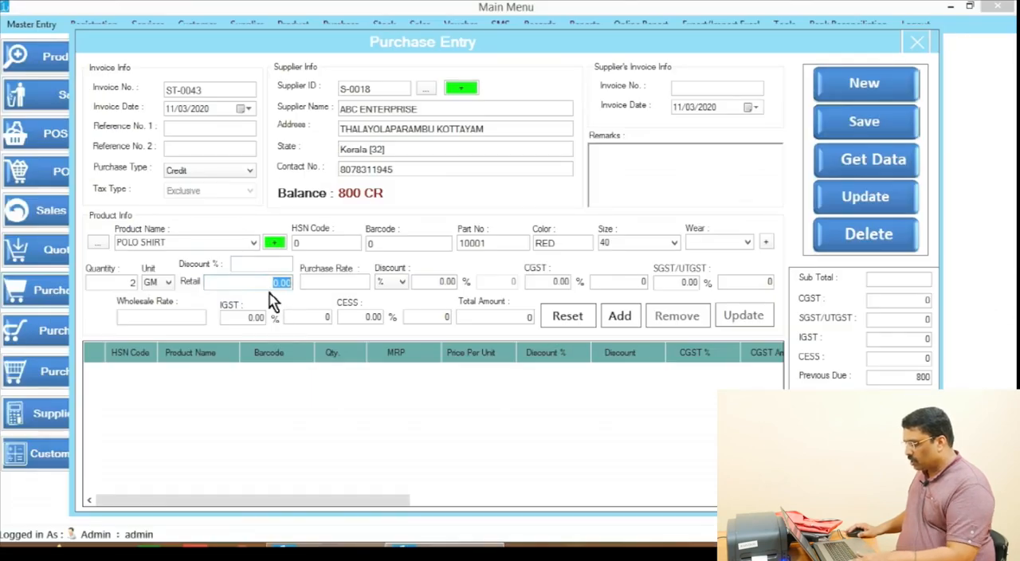
{"action": "type", "text": "8"}
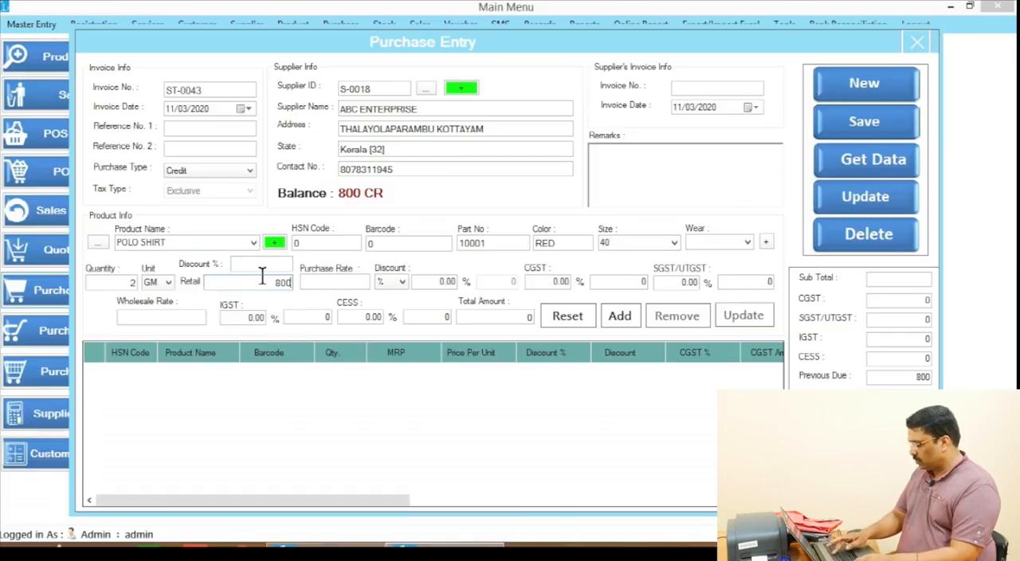
{"action": "left_click", "coordinate": [317, 289]}
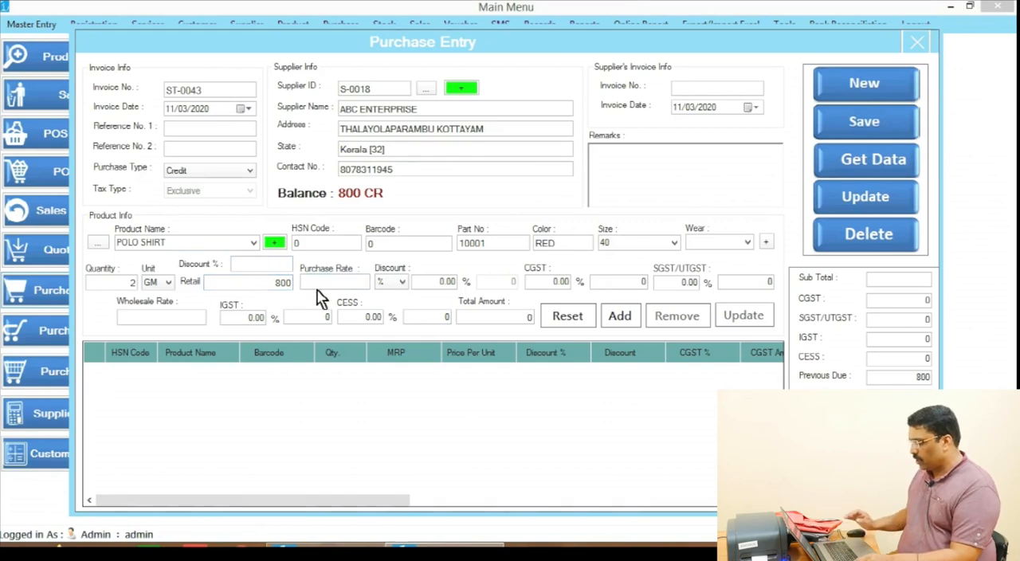
{"action": "type", "text": "400"}
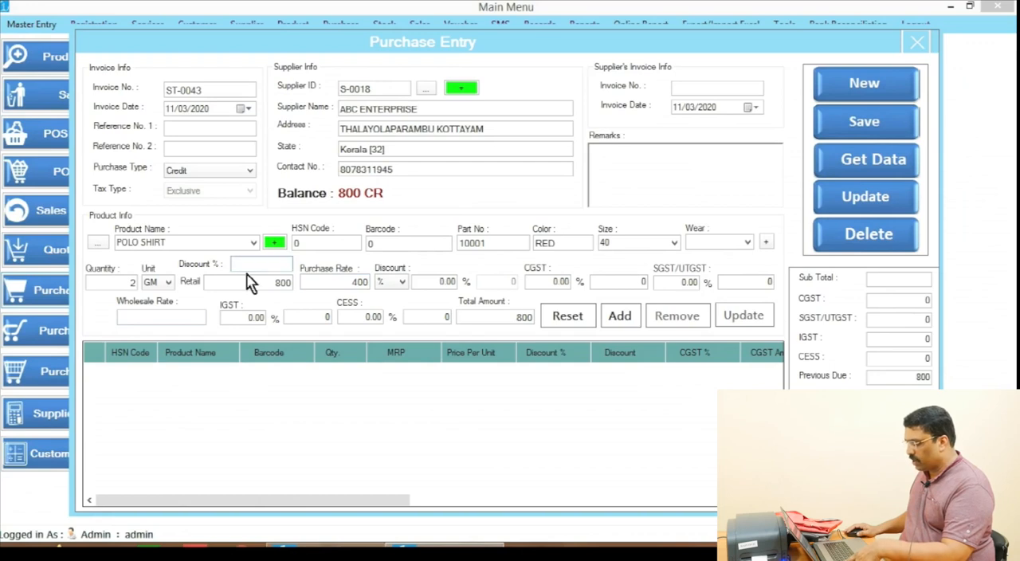
{"action": "type", "text": "2"}
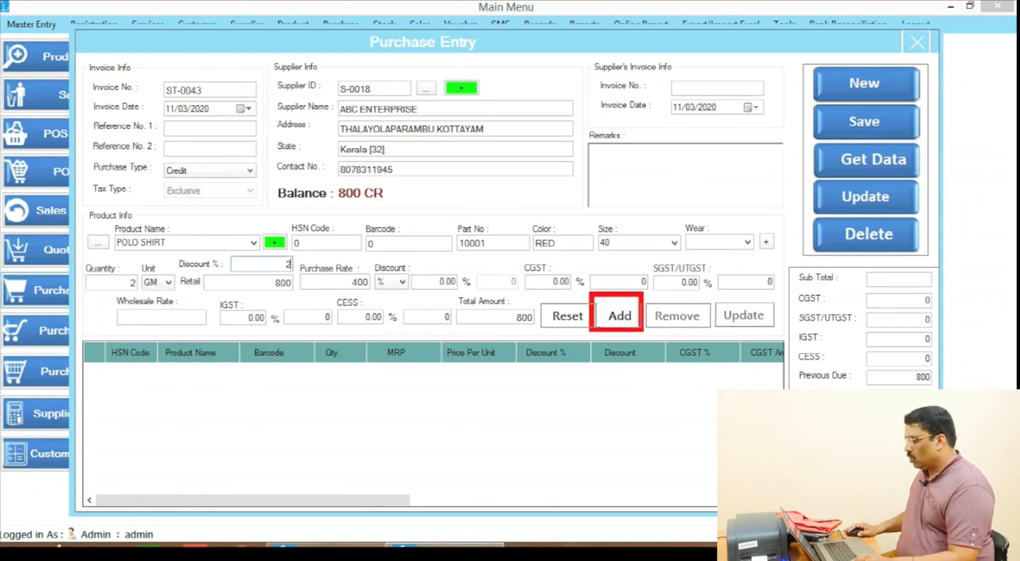
{"action": "left_click", "coordinate": [629, 317]}
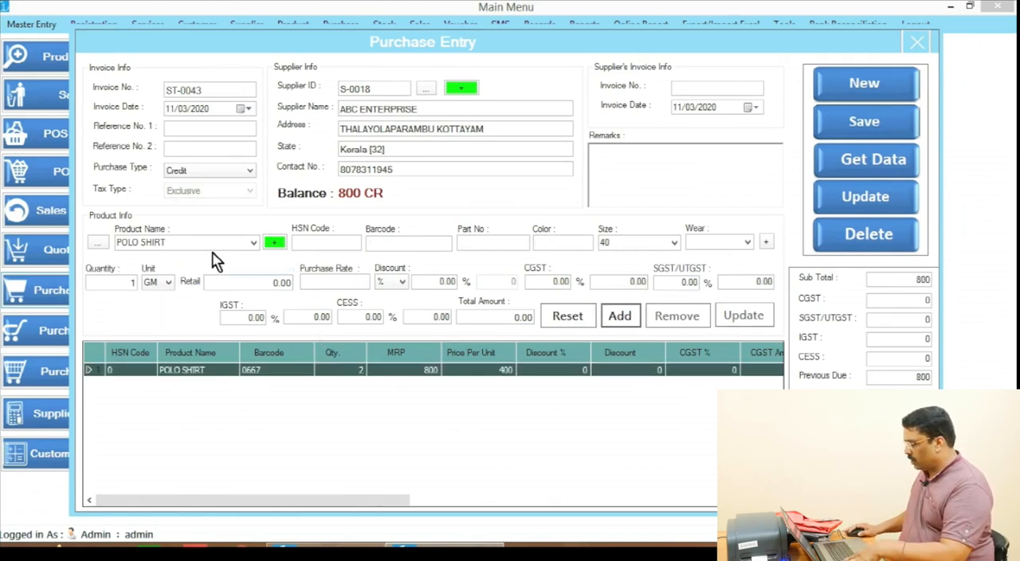
Step: Enter a second POLO SHIRT item with part number 10001, color GRAY and size 42
{"action": "left_click", "coordinate": [175, 241]}
{"action": "left_click", "coordinate": [172, 242]}
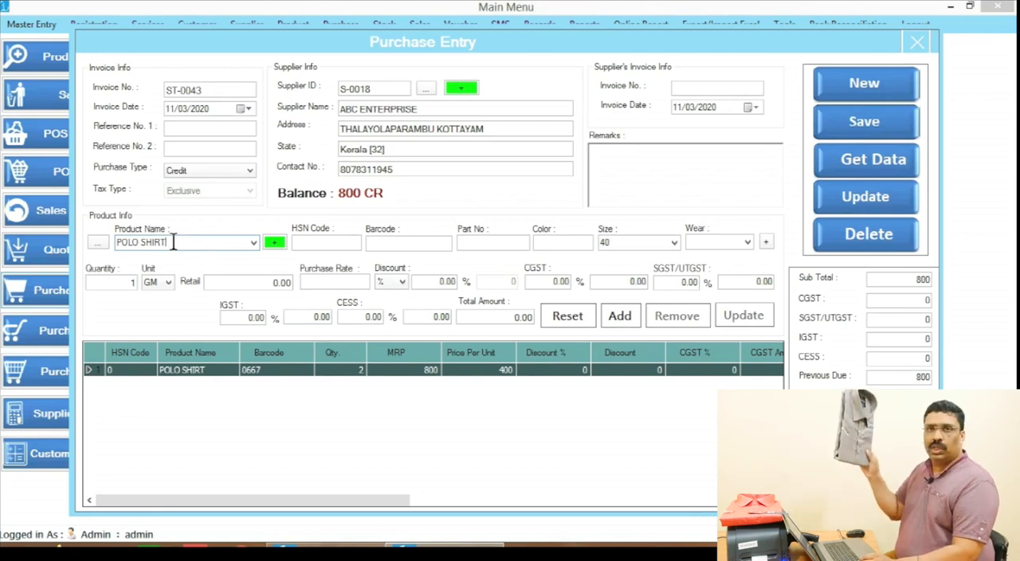
{"action": "key", "text": "Tab"}
{"action": "left_click", "coordinate": [499, 244]}
{"action": "type", "text": "1"}
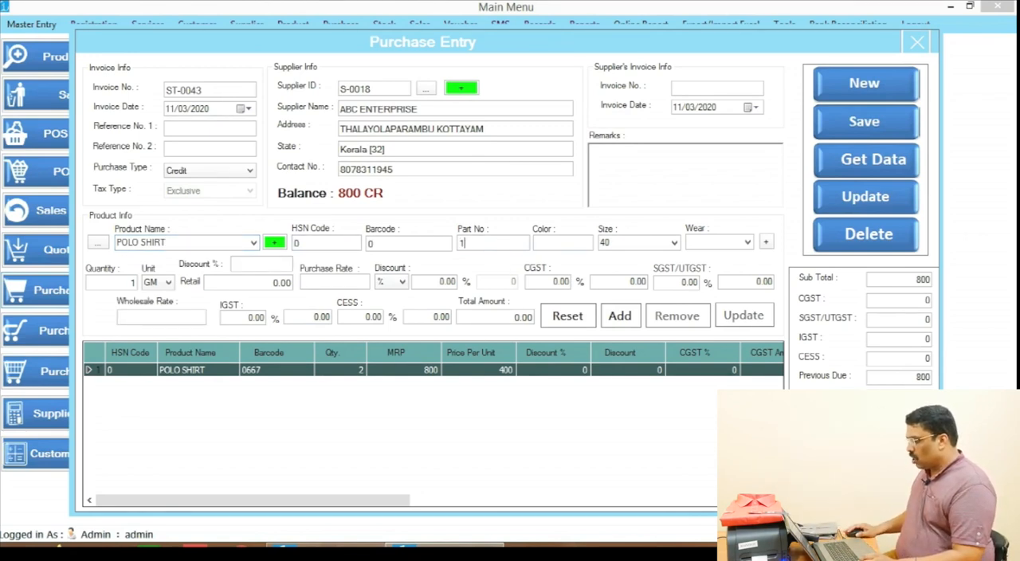
{"action": "type", "text": "0001"}
{"action": "left_click", "coordinate": [577, 243]}
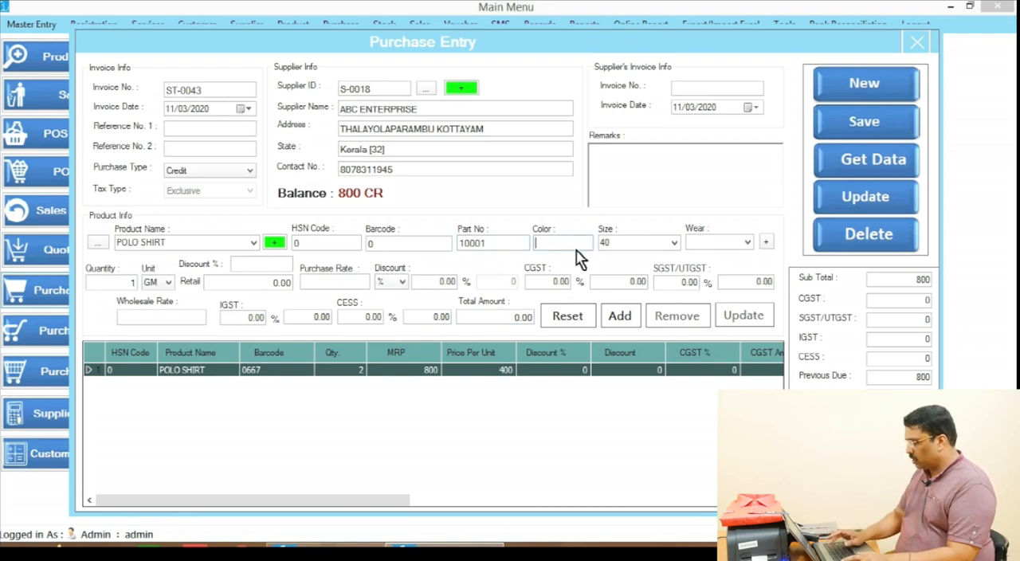
{"action": "type", "text": "GRAY"}
{"action": "key", "text": "Tab"}
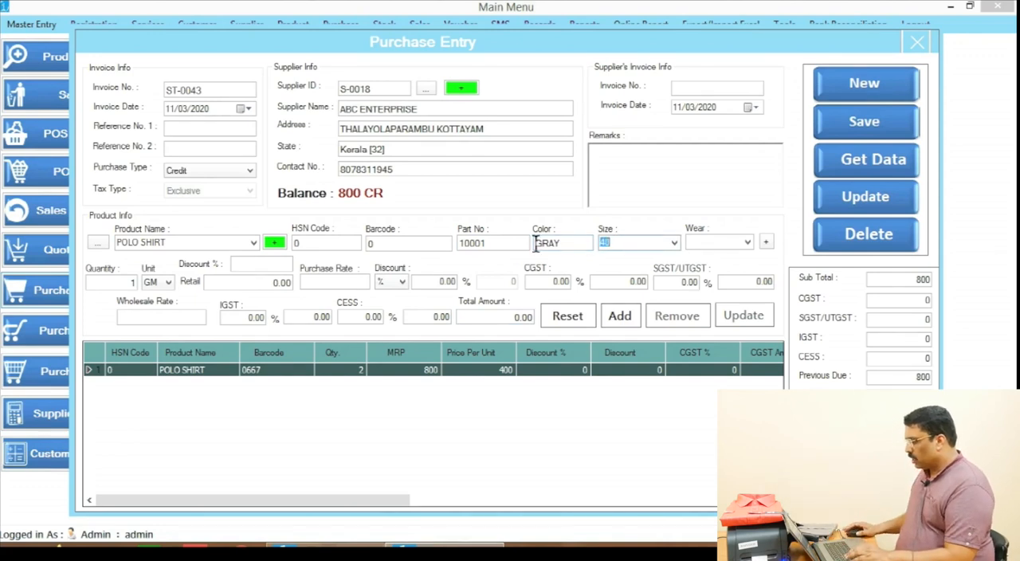
{"action": "type", "text": "42"}
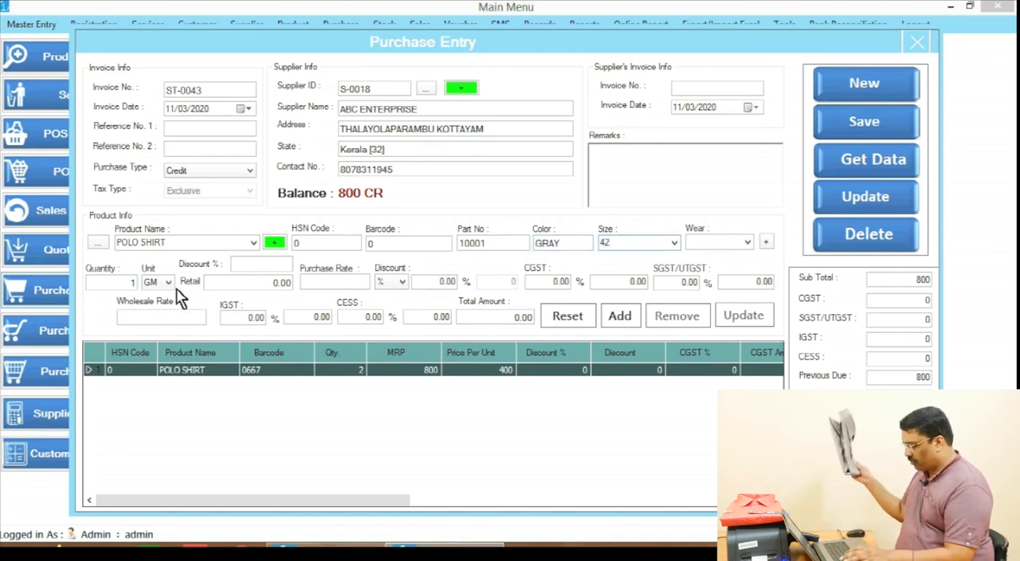
Step: Add the gray shirt to the purchase with quantity 3, retail price 900, purchase rate 450 and a 2% retail discount
{"action": "key", "text": "Tab"}
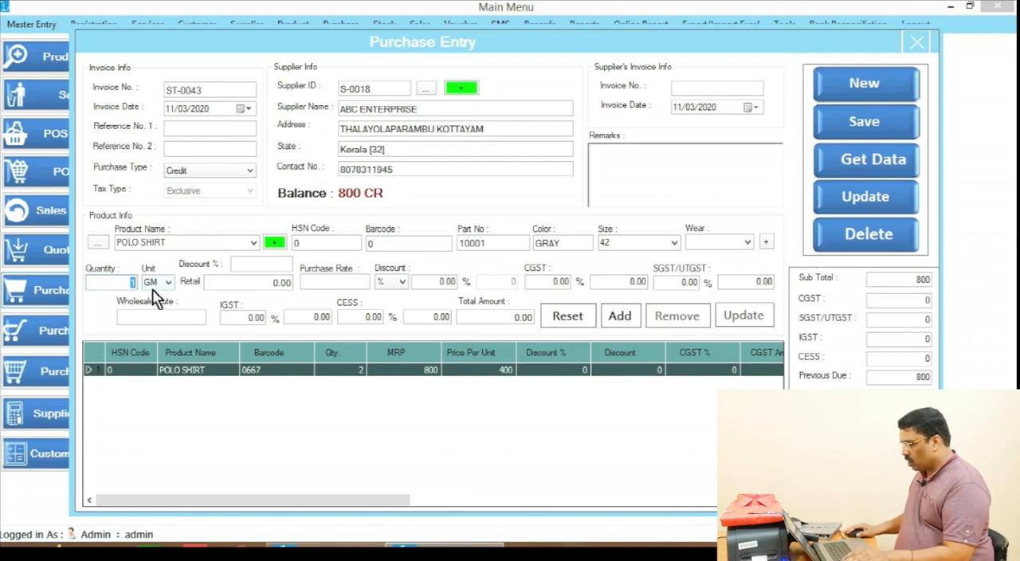
{"action": "type", "text": "3"}
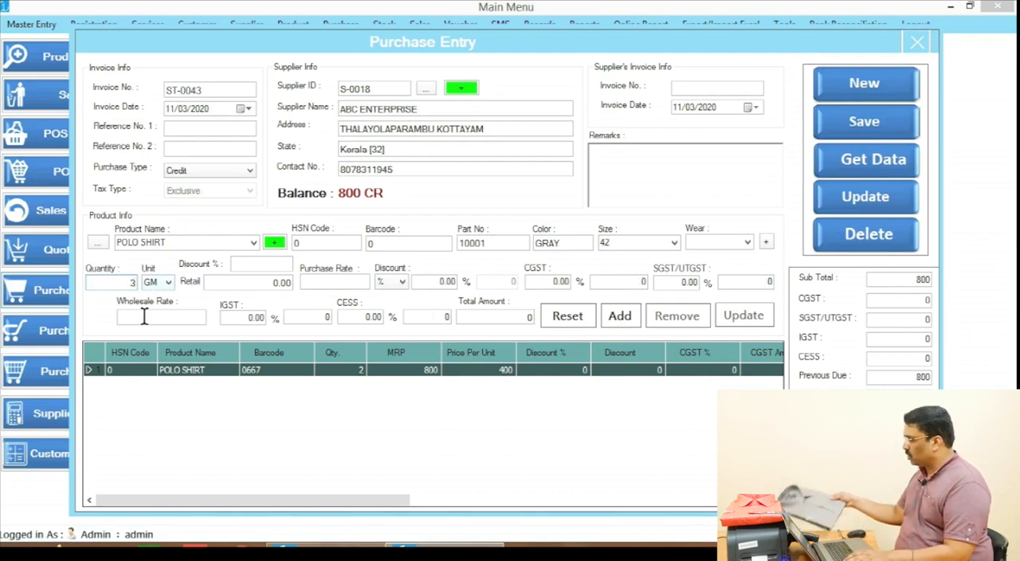
{"action": "left_click", "coordinate": [254, 281]}
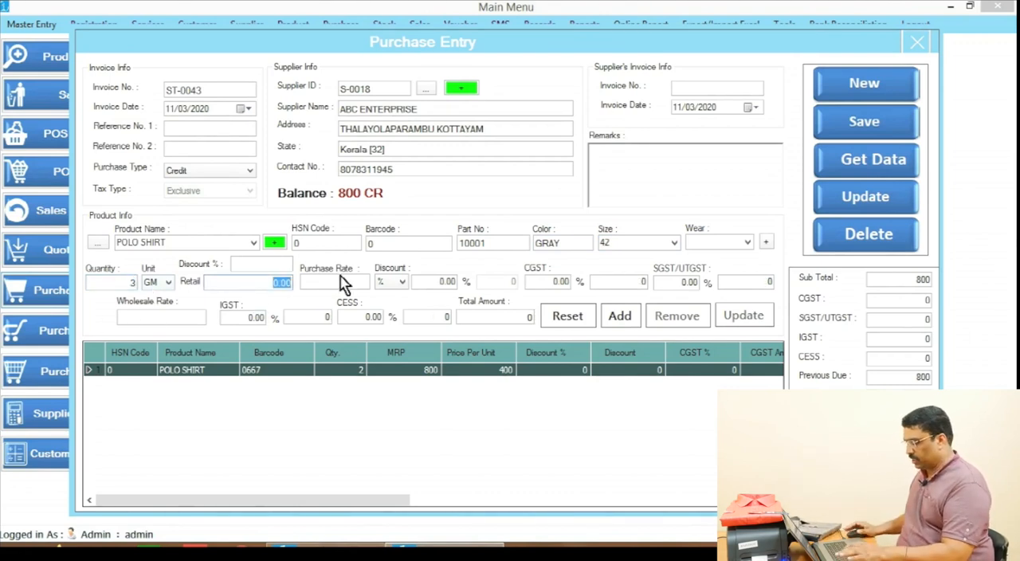
{"action": "type", "text": "0"}
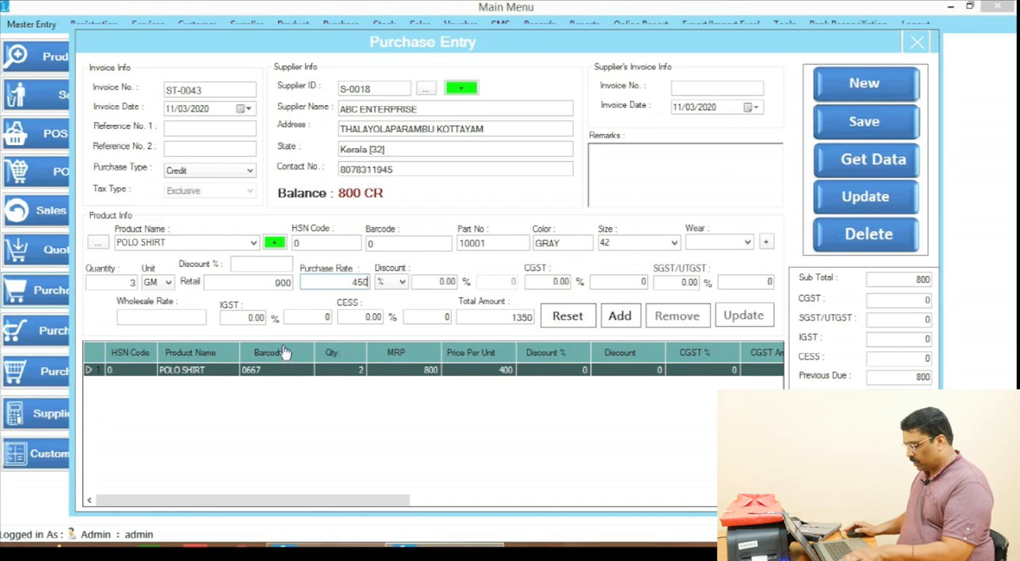
{"action": "left_click", "coordinate": [268, 264]}
{"action": "type", "text": "2"}
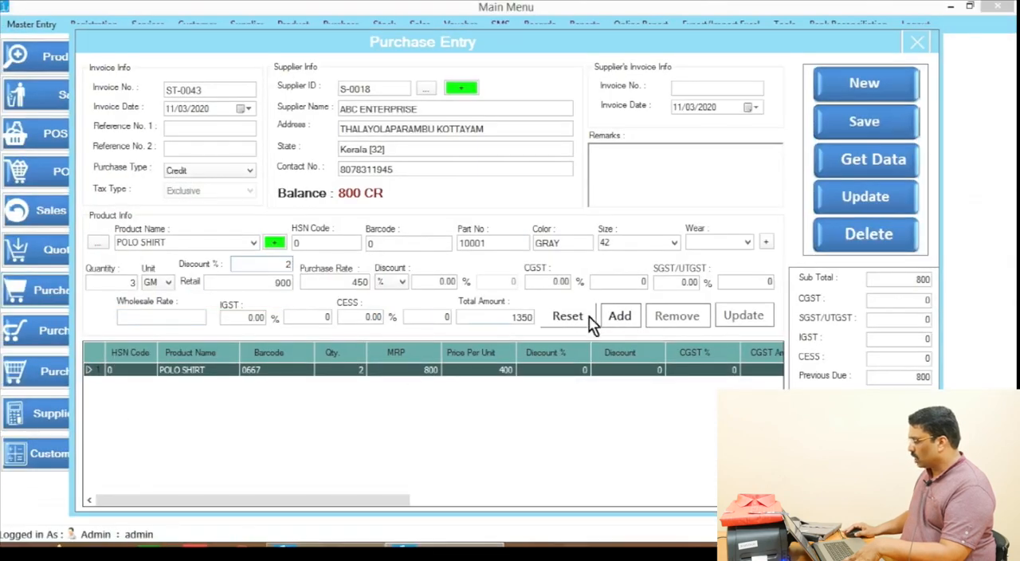
{"action": "left_click", "coordinate": [620, 317]}
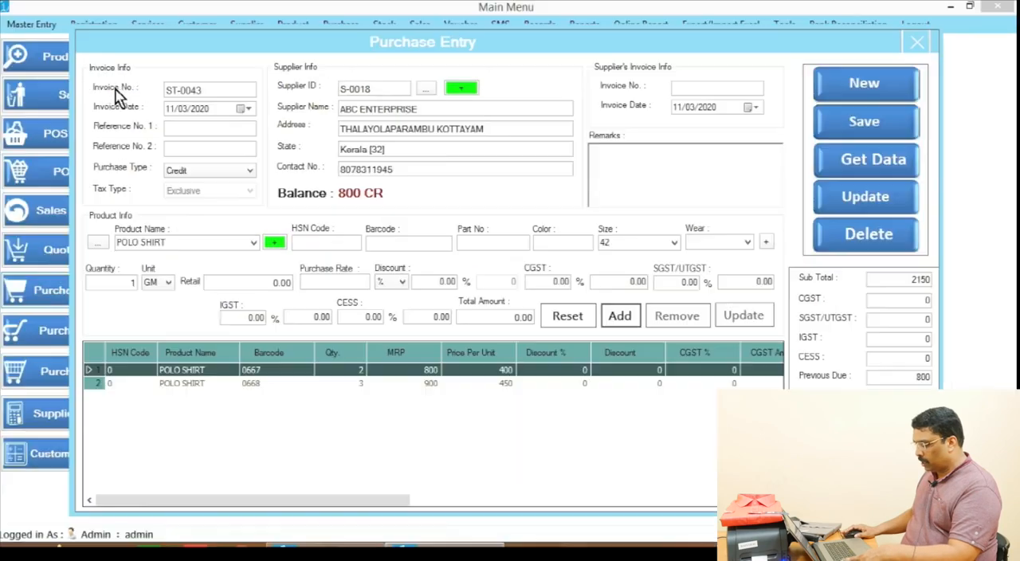
Step: Copy the purchase entry's own invoice number to the clipboard
{"action": "left_click_drag", "start_coordinate": [212, 90], "coordinate": [152, 91]}
{"action": "right_click", "coordinate": [181, 93]}
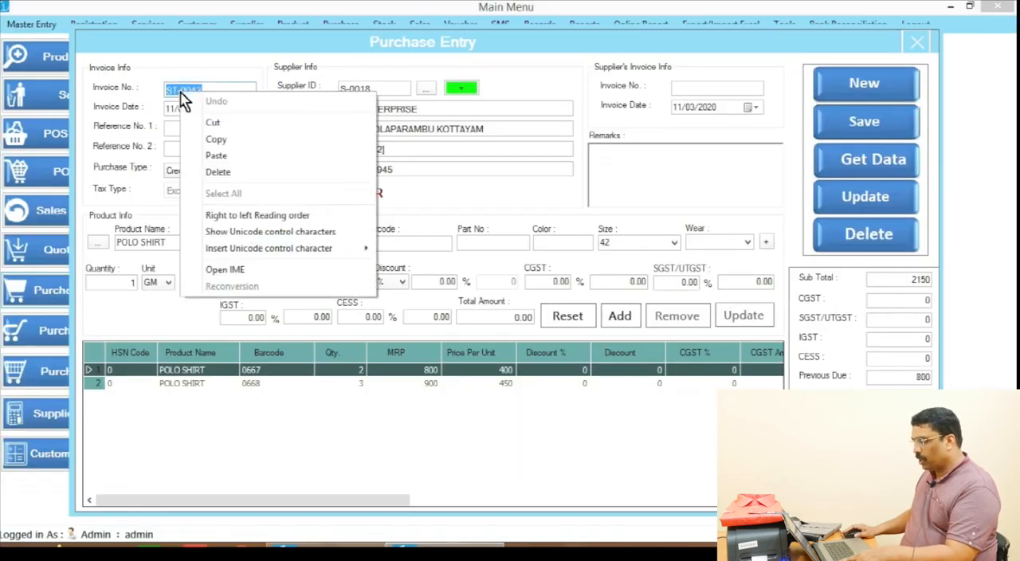
{"action": "left_click", "coordinate": [216, 138]}
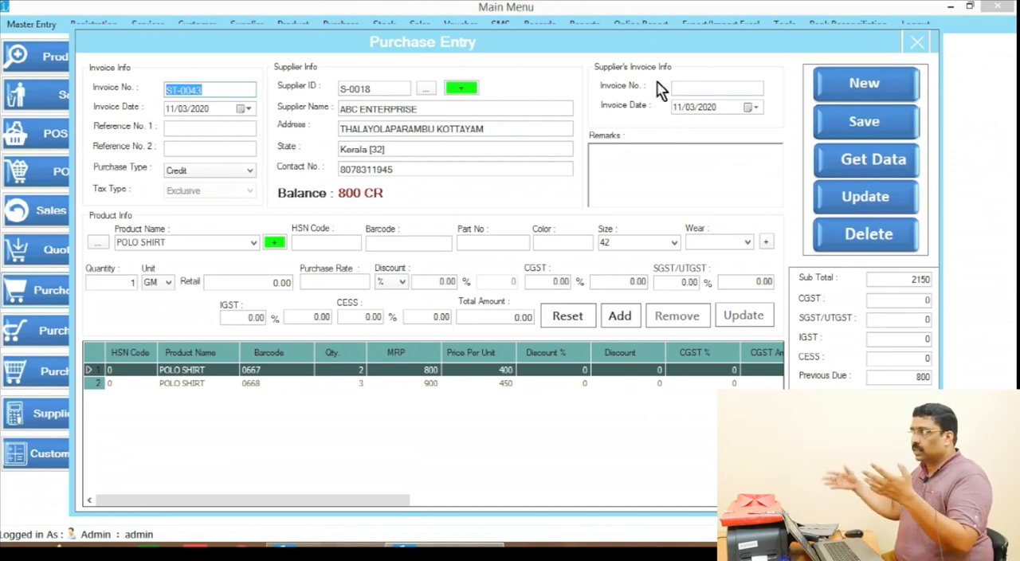
{"action": "key", "text": "alt+Tab"}
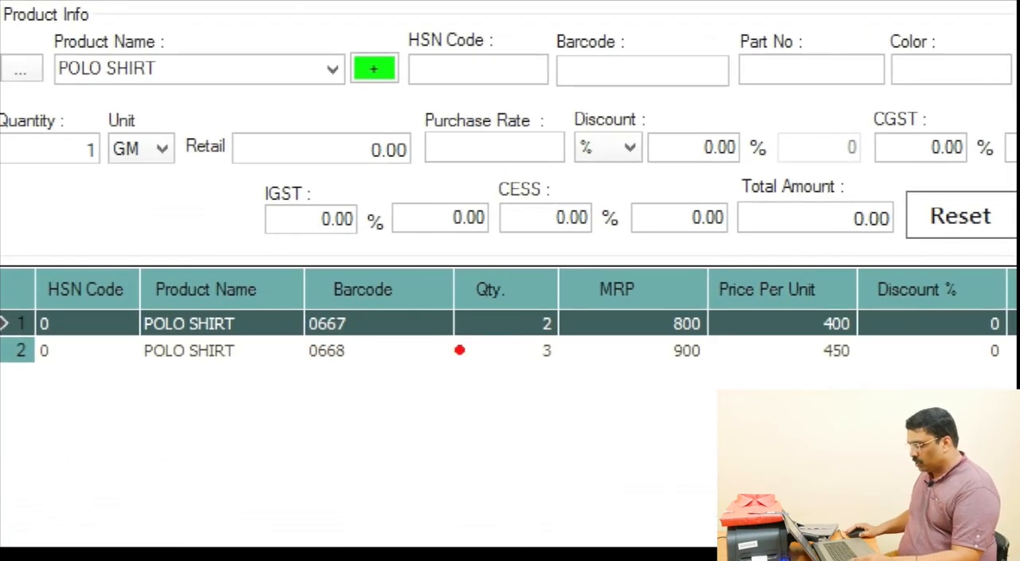
{"action": "left_click_drag", "start_coordinate": [491, 287], "coordinate": [571, 383]}
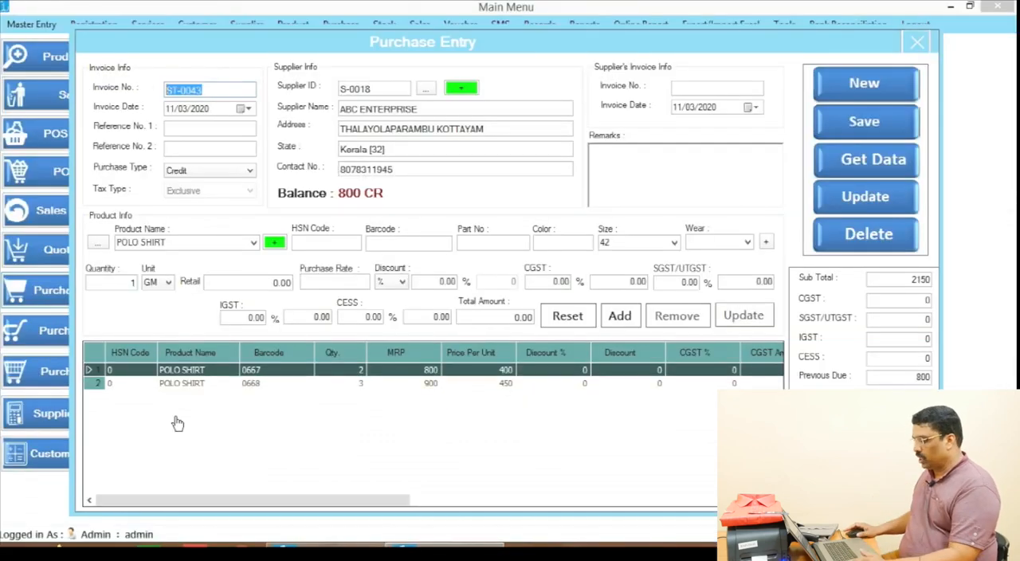
{"action": "left_click_drag", "start_coordinate": [777, 102], "coordinate": [946, 145]}
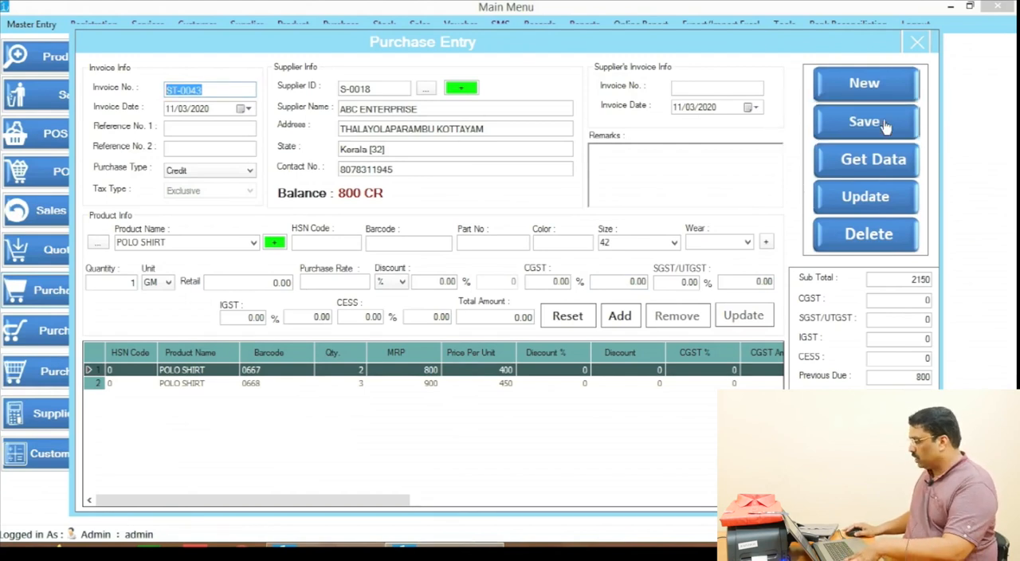
Step: Save the purchase entry with both shirt items
{"action": "left_click", "coordinate": [854, 121]}
{"action": "left_click", "coordinate": [544, 329]}
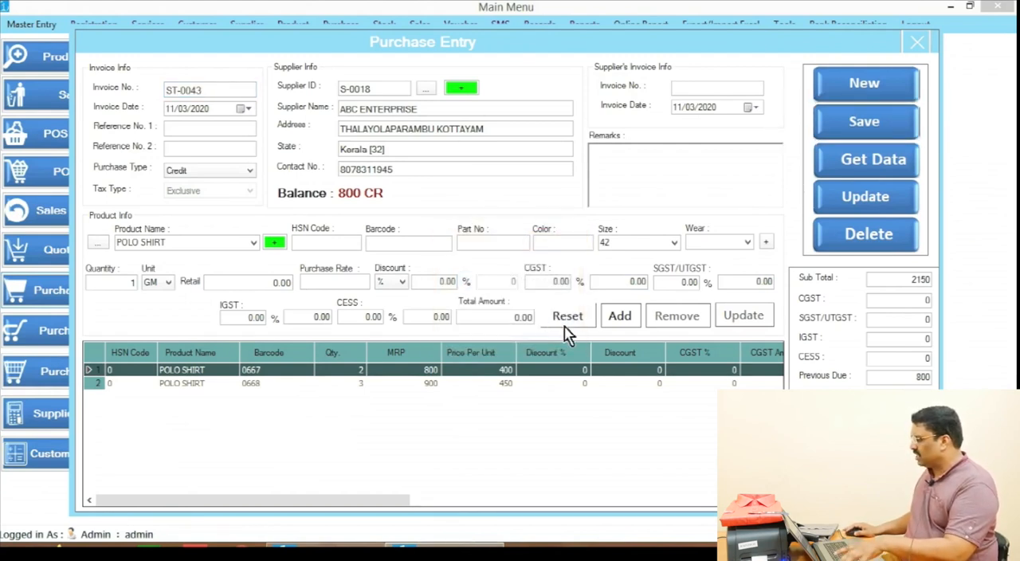
Step: Close the purchase entry form and deselect all products in the Barcode Label Printing list
{"action": "left_click", "coordinate": [918, 42]}
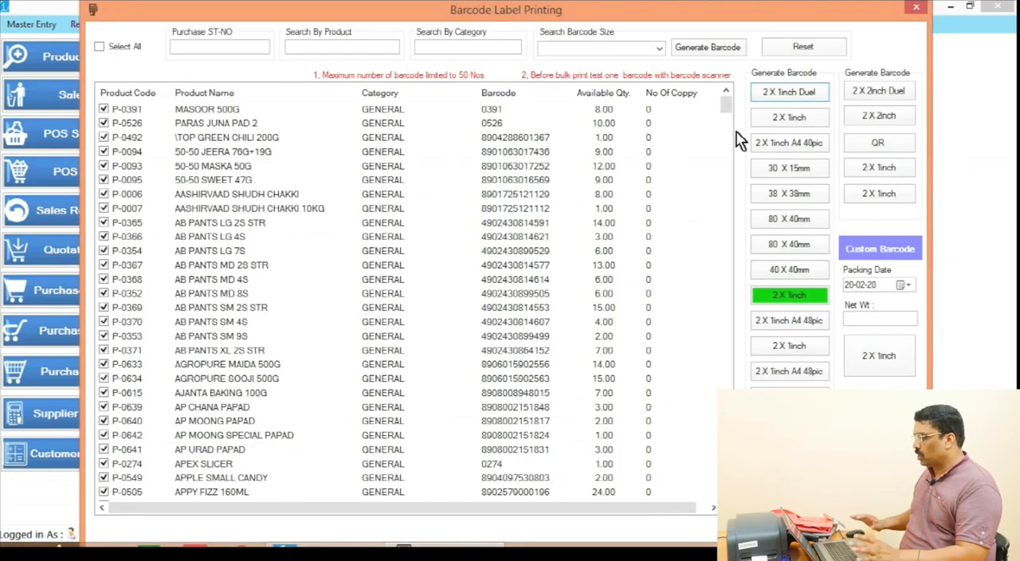
{"action": "left_click_drag", "start_coordinate": [730, 100], "coordinate": [733, 494]}
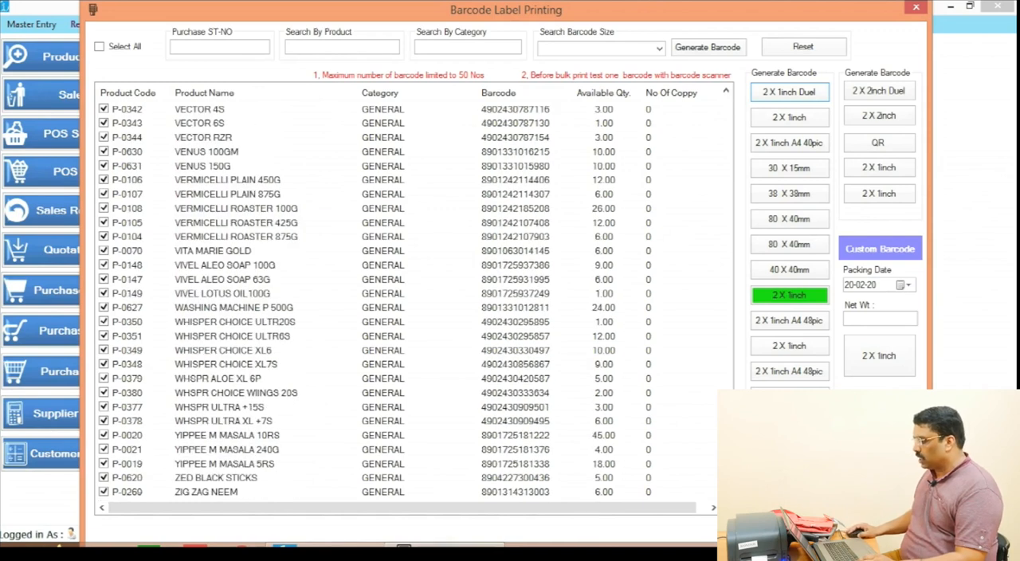
{"action": "left_click", "coordinate": [100, 47]}
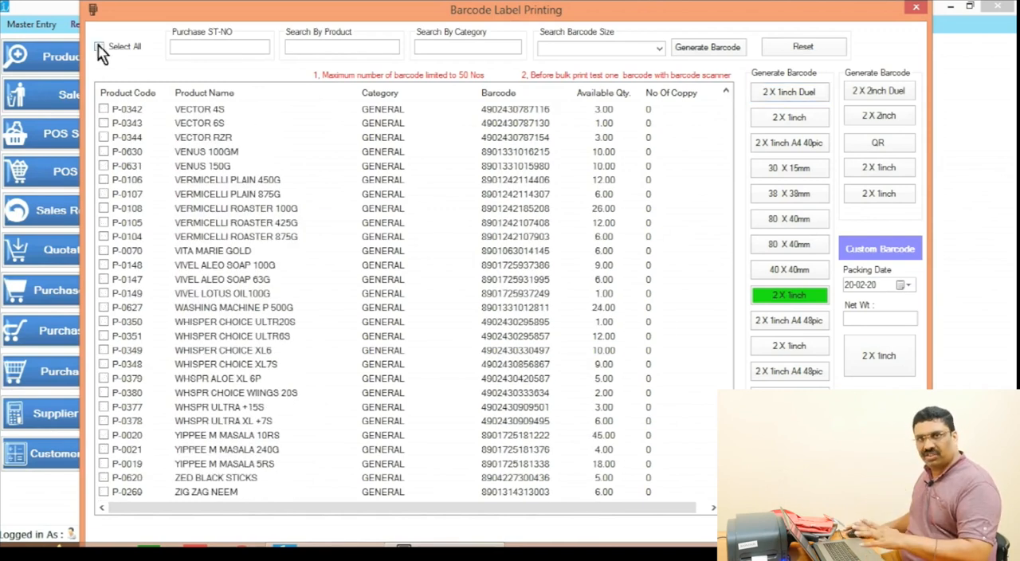
Step: Filter the barcode label list by purchase number, using the invoice number copied from the purchase entry
{"action": "left_click", "coordinate": [180, 48]}
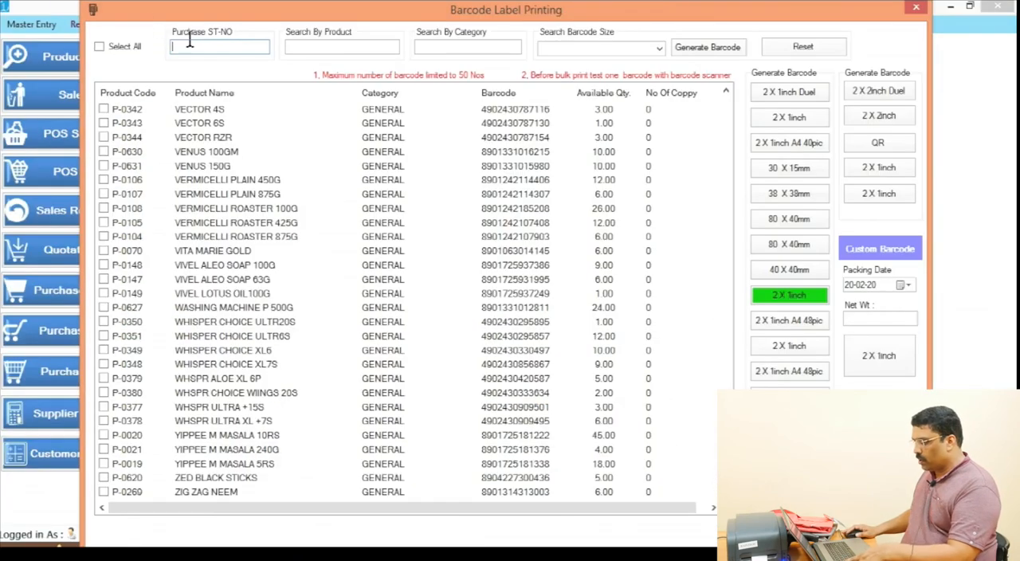
{"action": "right_click", "coordinate": [189, 45]}
{"action": "left_click", "coordinate": [234, 107]}
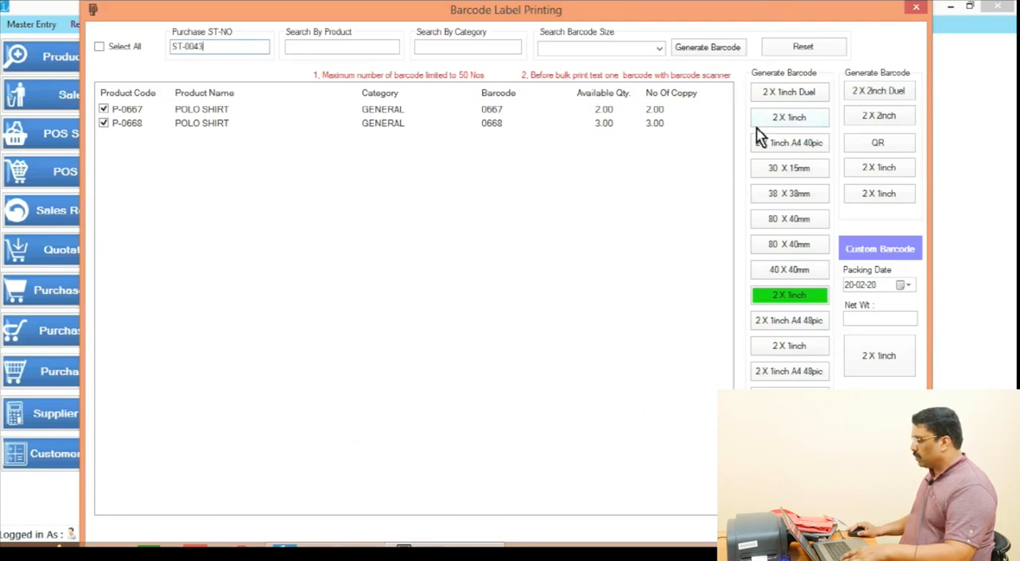
Step: Preview the polo shirt labels in the 2 X 1inch Duel format at 400% and 200% zoom, and close the report
{"action": "left_click", "coordinate": [789, 94]}
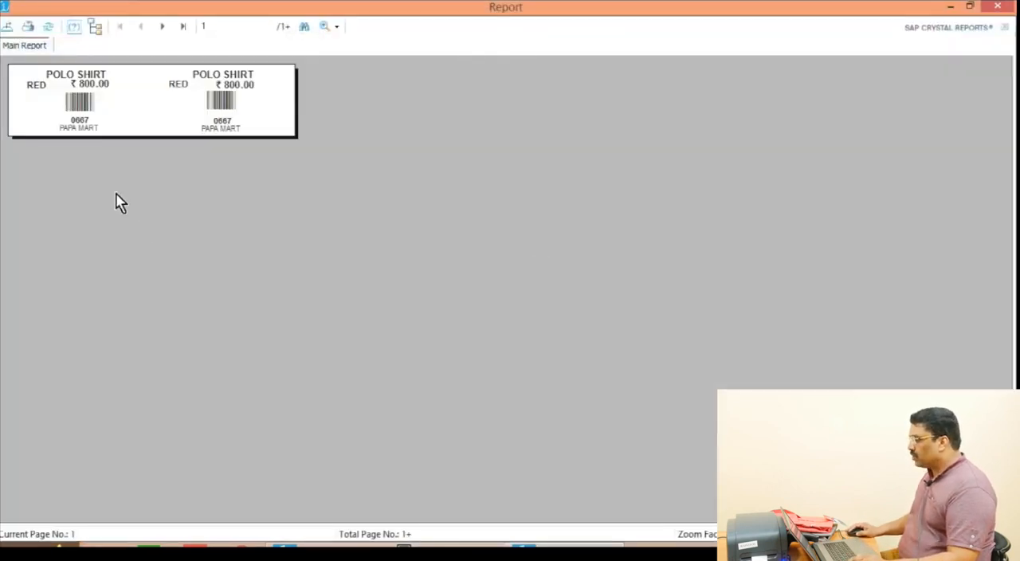
{"action": "left_click", "coordinate": [326, 27]}
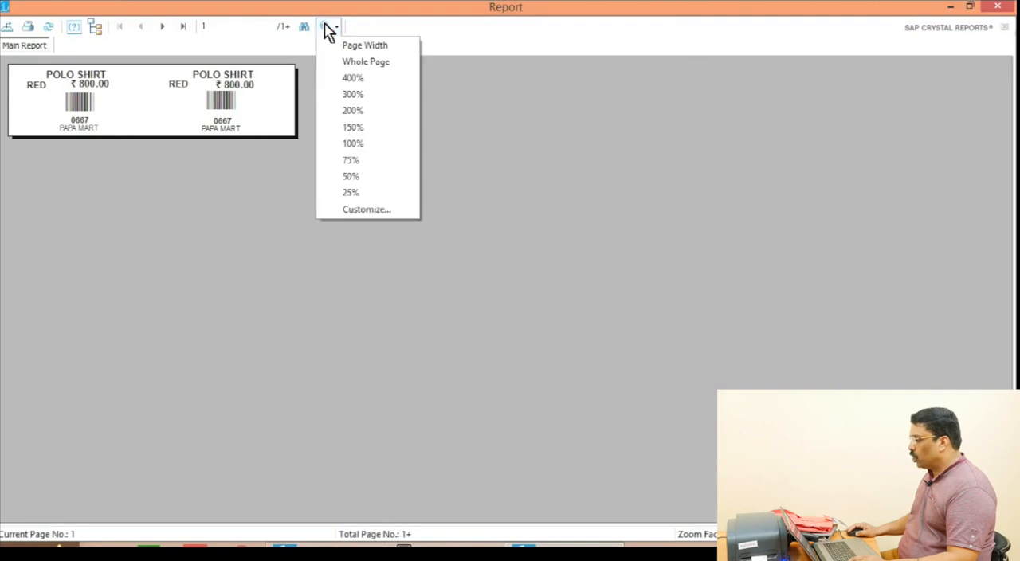
{"action": "left_click", "coordinate": [348, 79]}
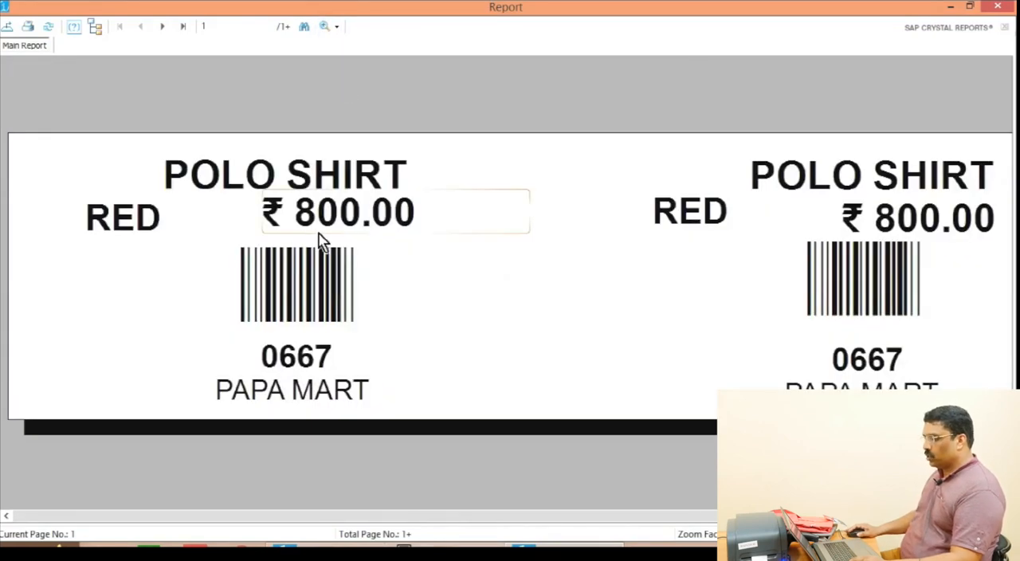
{"action": "left_click", "coordinate": [333, 29]}
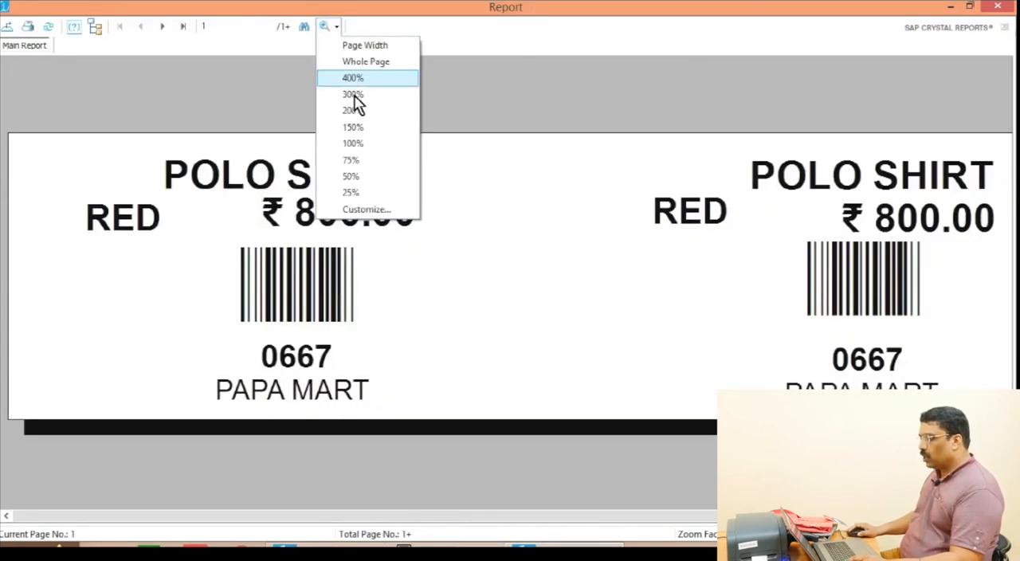
{"action": "left_click", "coordinate": [363, 111]}
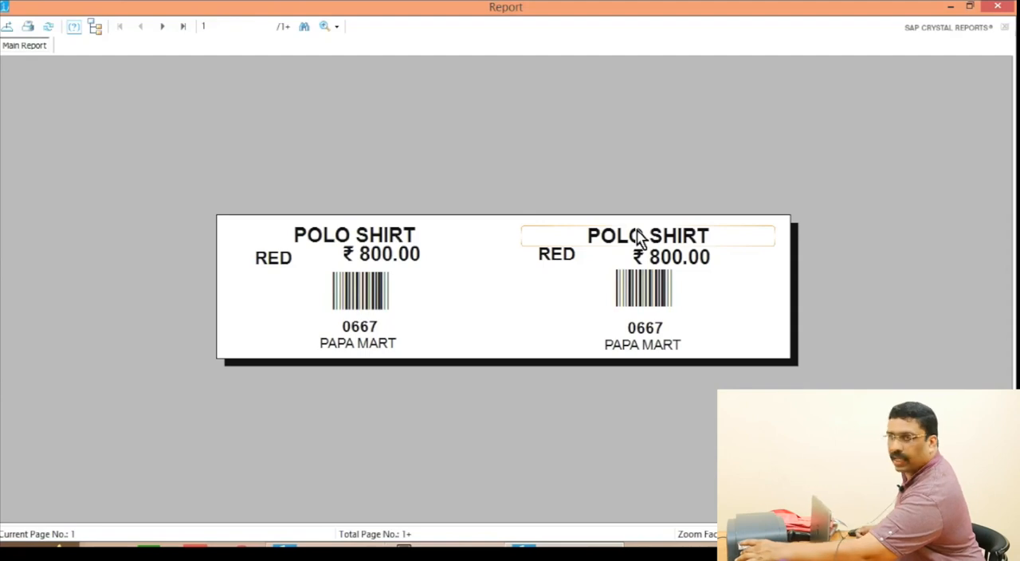
{"action": "left_click", "coordinate": [997, 6]}
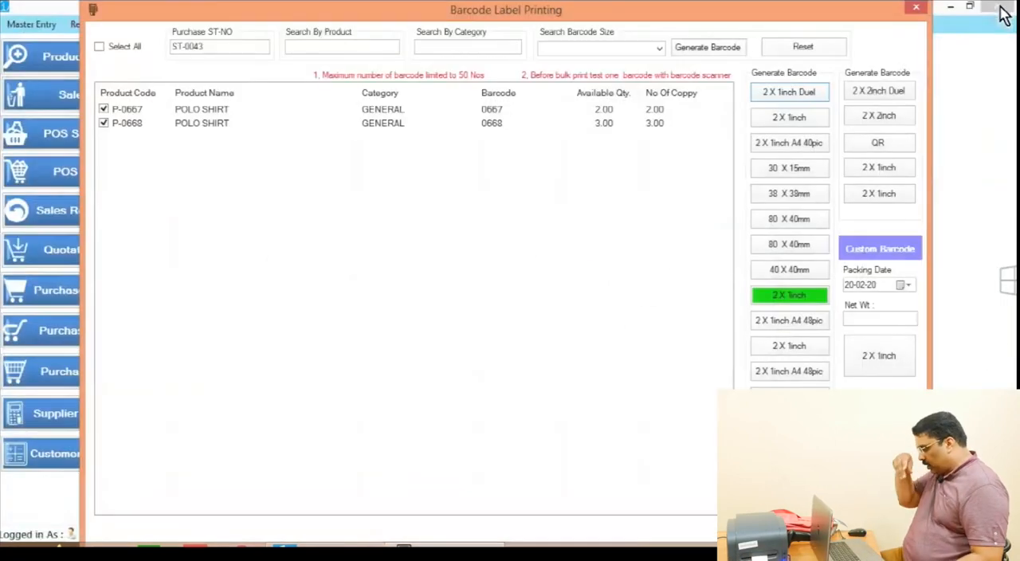
Step: Preview the labels in the single 2 X 1inch format directly below the Duel option at 300% zoom, and close the report
{"action": "left_click", "coordinate": [799, 118]}
{"action": "left_click", "coordinate": [336, 26]}
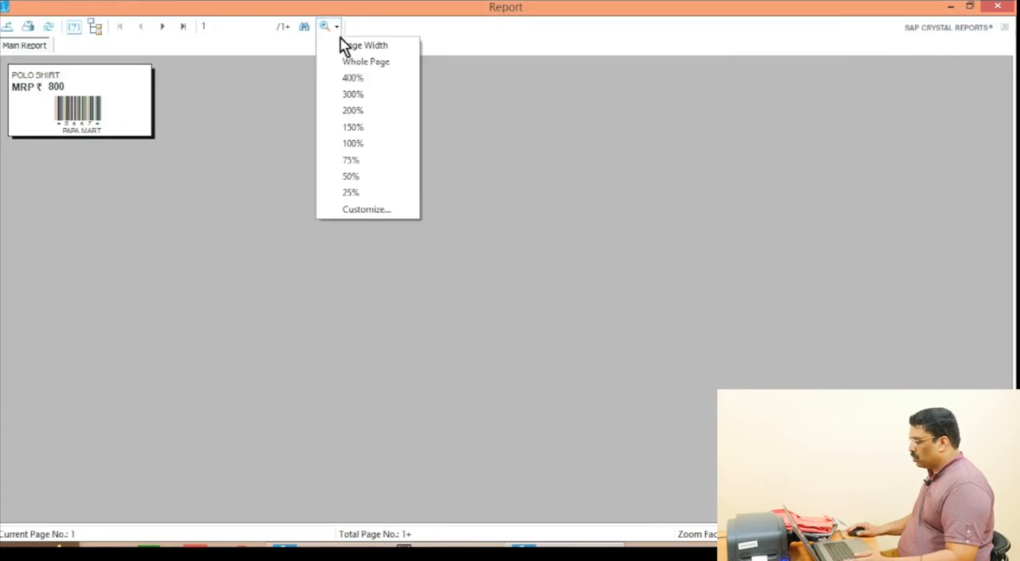
{"action": "left_click", "coordinate": [346, 98]}
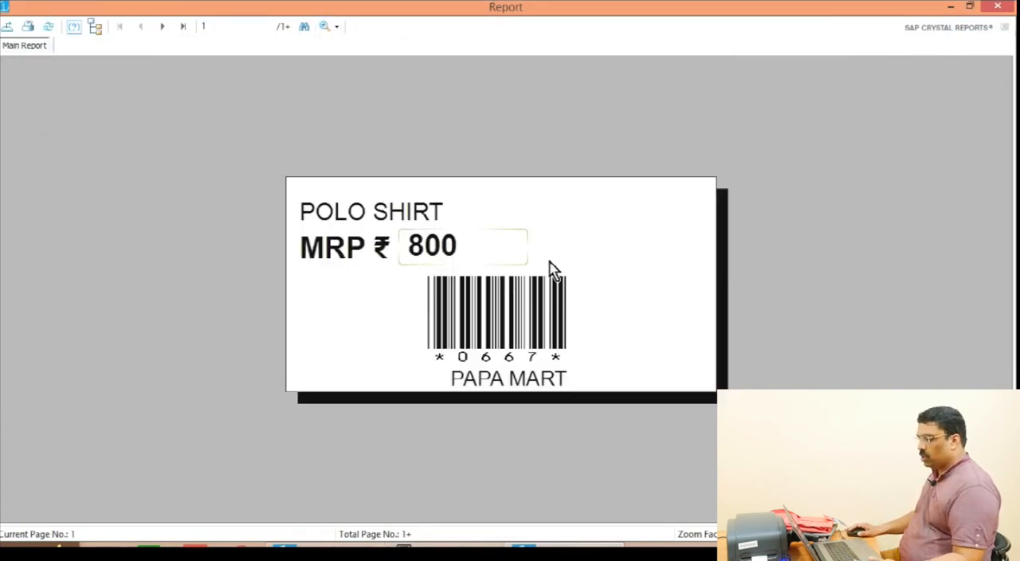
{"action": "left_click", "coordinate": [998, 8]}
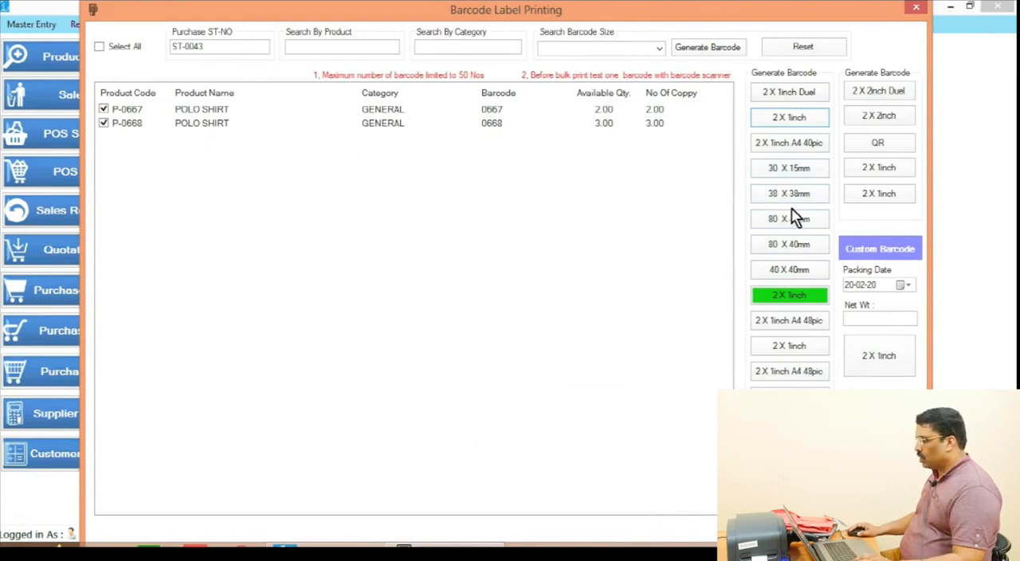
Step: Preview the labels in the first 80 X 40mm format and the custom 2 X 1inch format below Net Wt, closing each report
{"action": "left_click", "coordinate": [765, 239]}
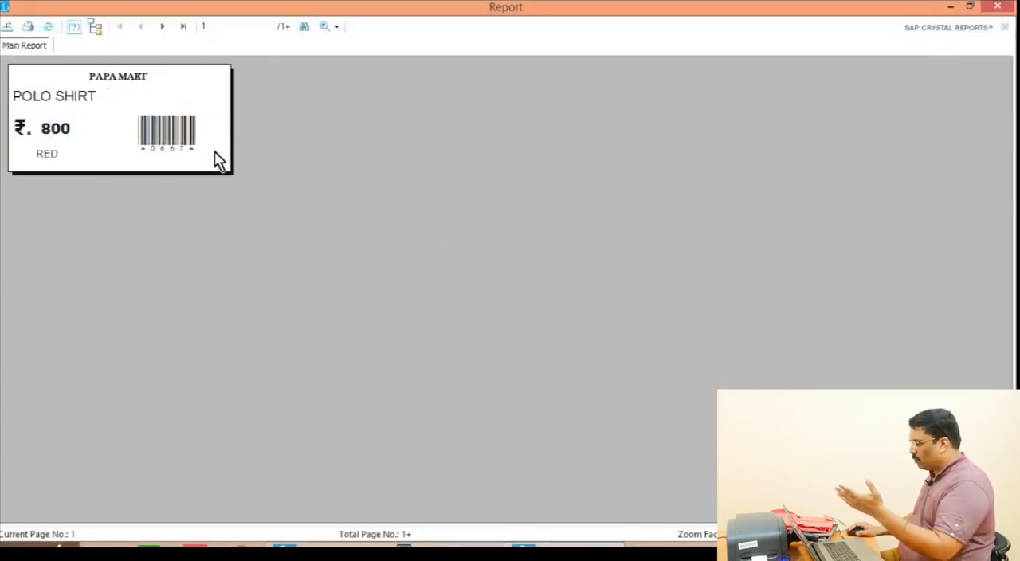
{"action": "left_click", "coordinate": [994, 8]}
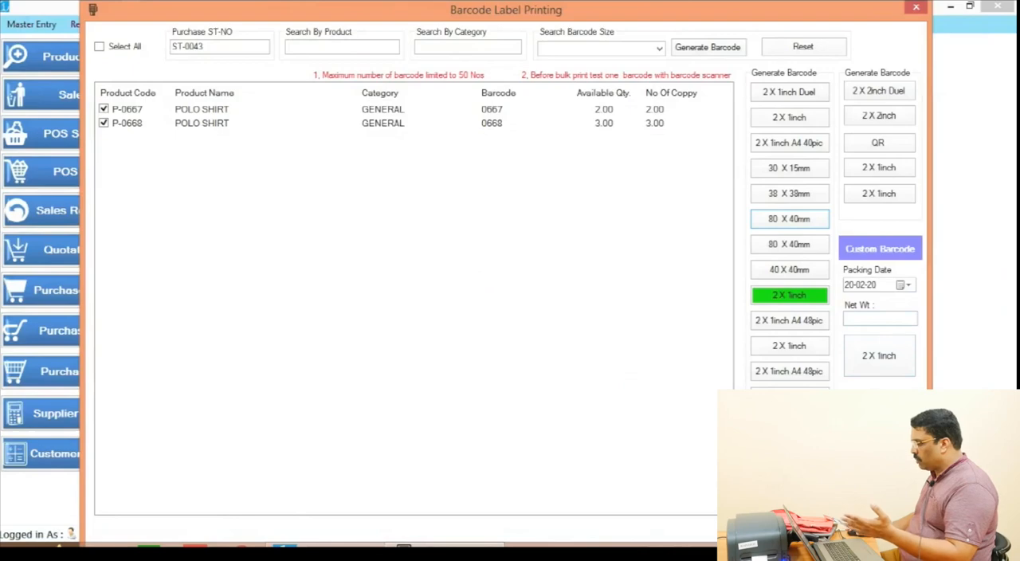
{"action": "left_click", "coordinate": [879, 357]}
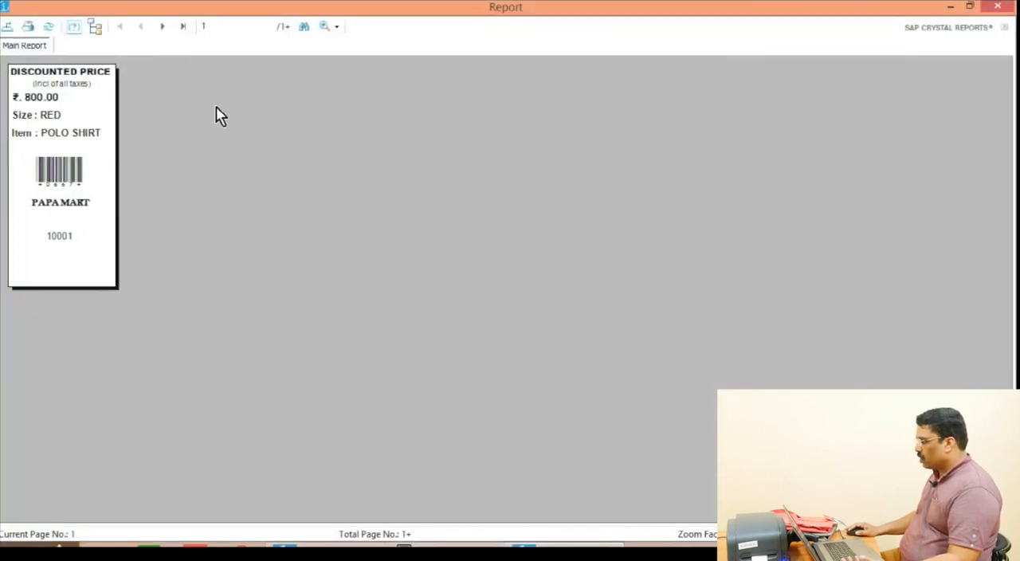
{"action": "left_click", "coordinate": [998, 6]}
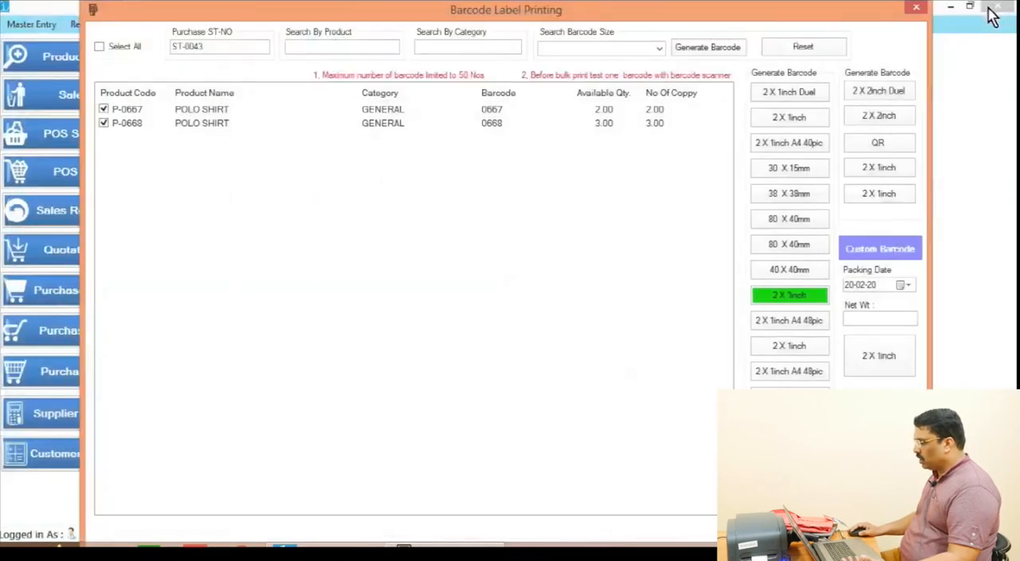
Step: Preview the labels in the 2 X 2inch Duel format at 200% zoom, examine their fields, and close the report
{"action": "left_click", "coordinate": [874, 89]}
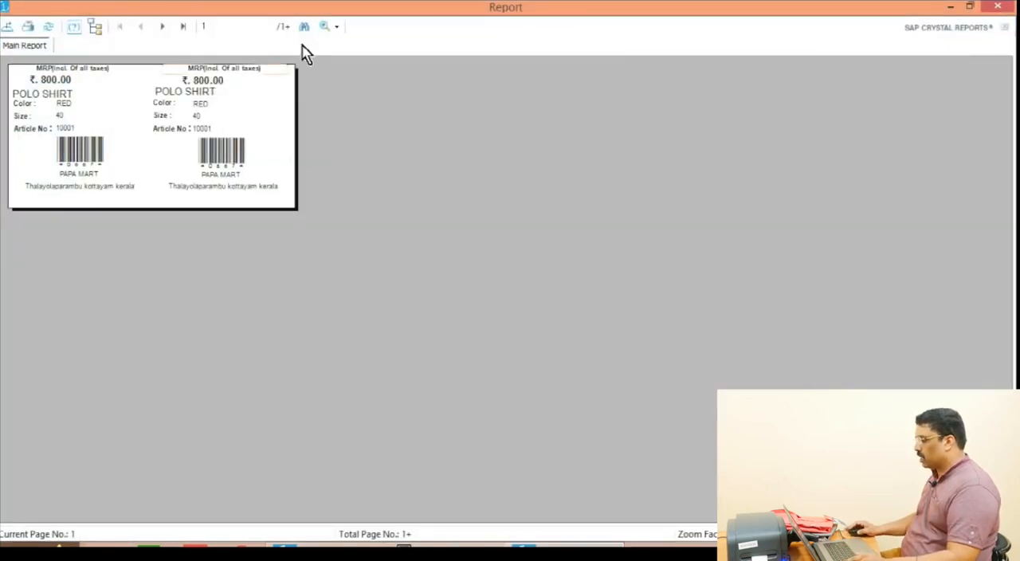
{"action": "left_click", "coordinate": [334, 26]}
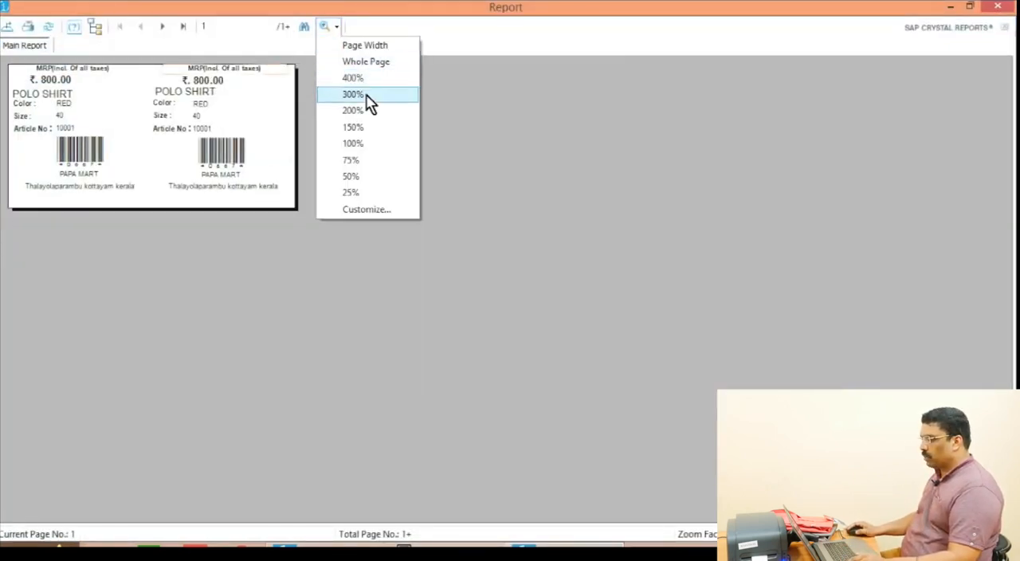
{"action": "left_click", "coordinate": [372, 116]}
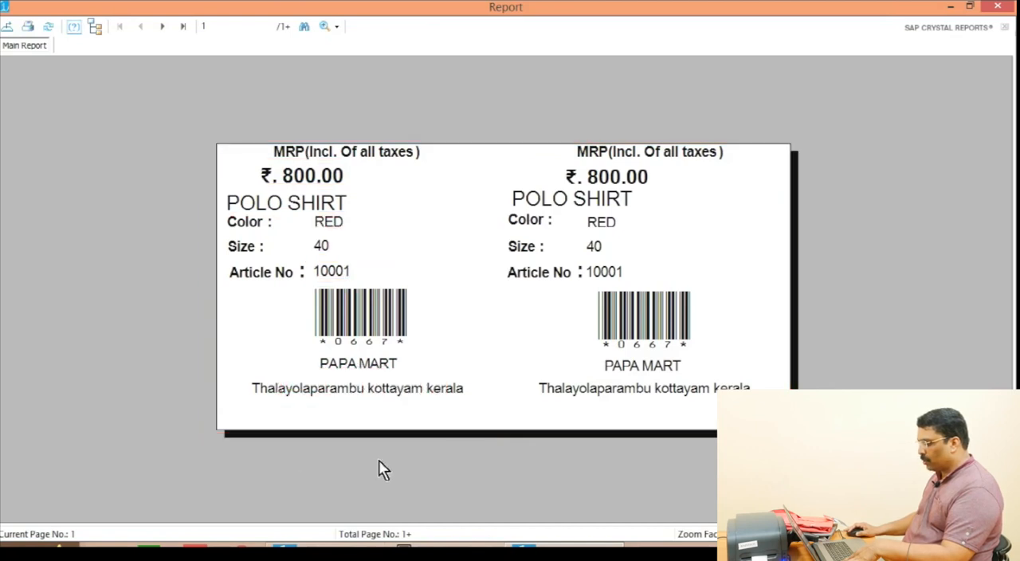
{"action": "left_click", "coordinate": [302, 415]}
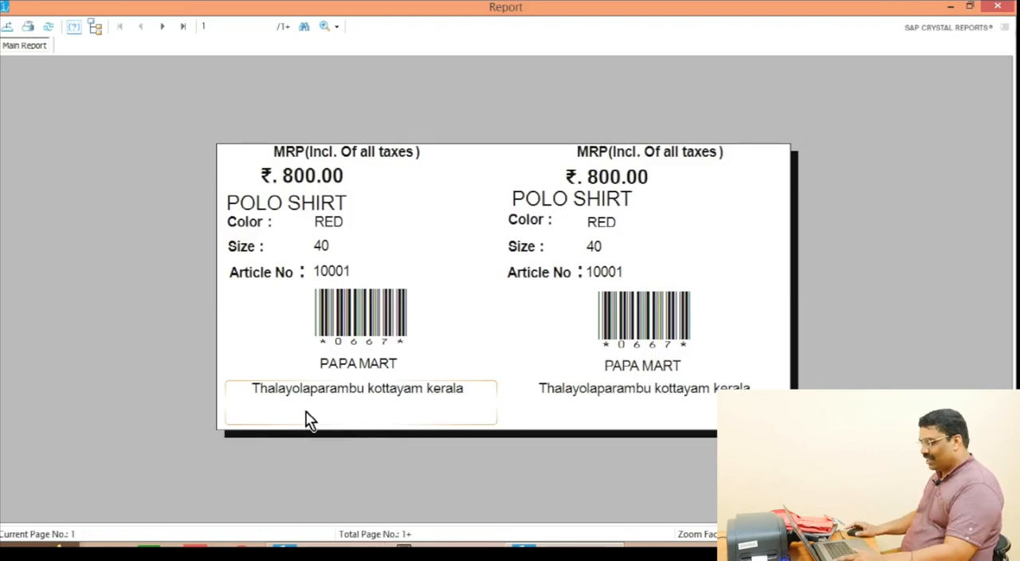
{"action": "left_click", "coordinate": [999, 9]}
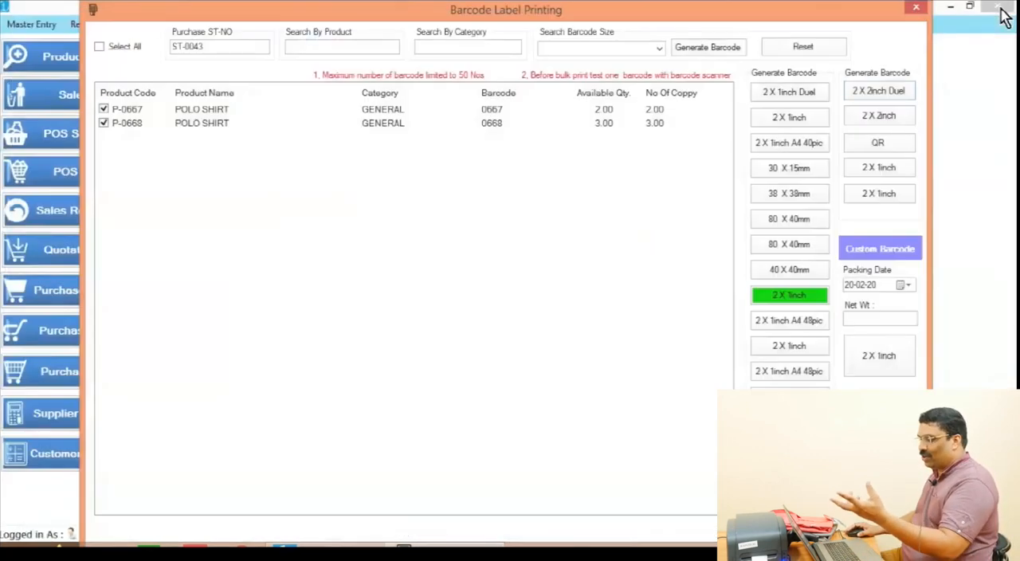
Step: Generate the labels in the green-highlighted 2 X 1inch format and print one copy of all pages on the preselected Gprinter GP-1125T
{"action": "left_click", "coordinate": [804, 298]}
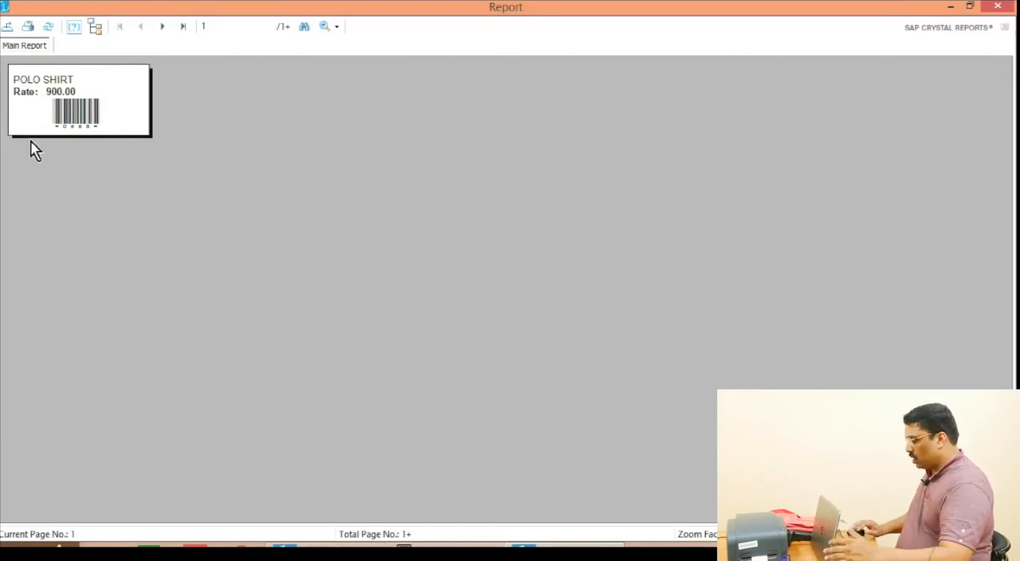
{"action": "left_click", "coordinate": [29, 26]}
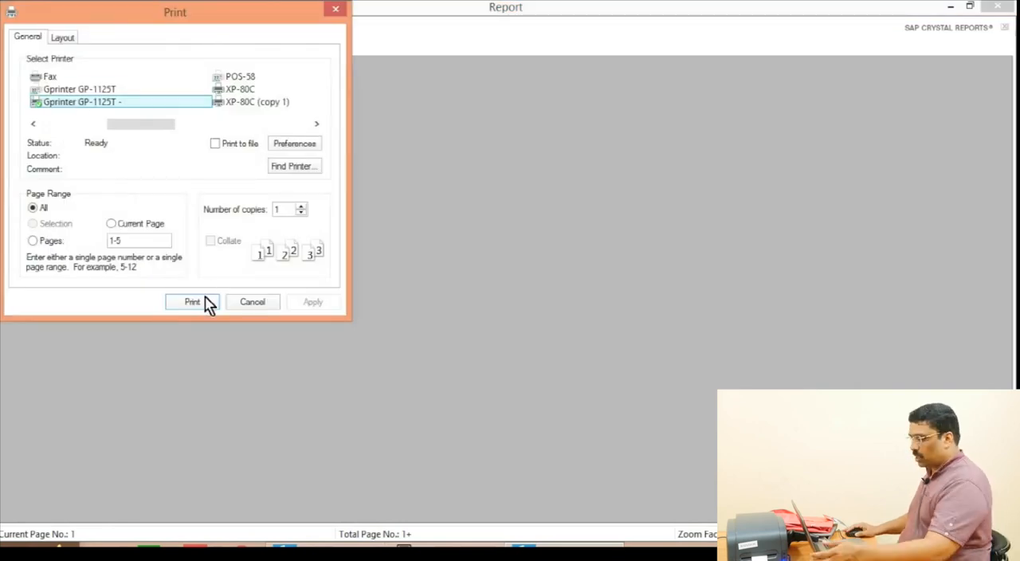
{"action": "left_click", "coordinate": [204, 301]}
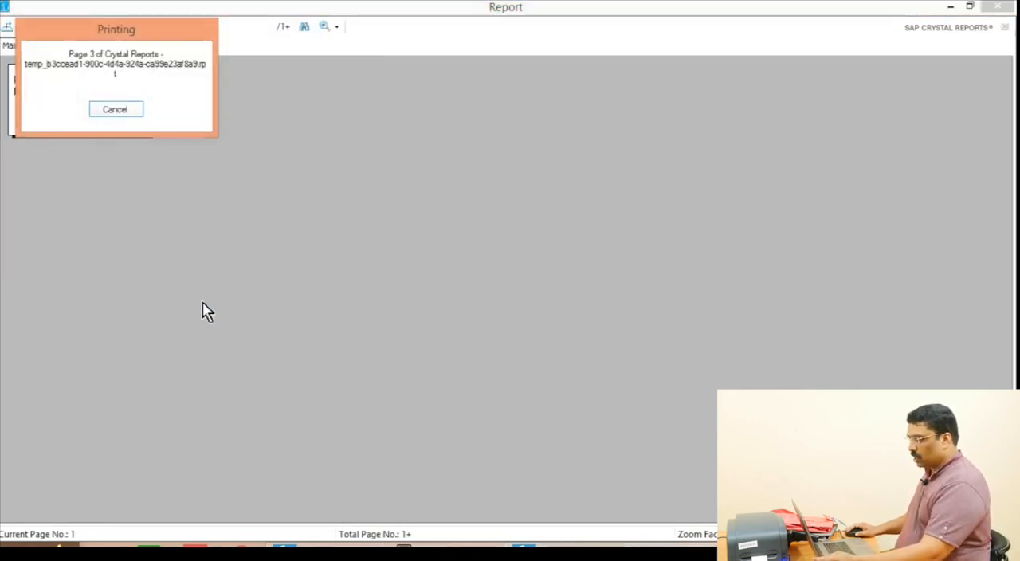